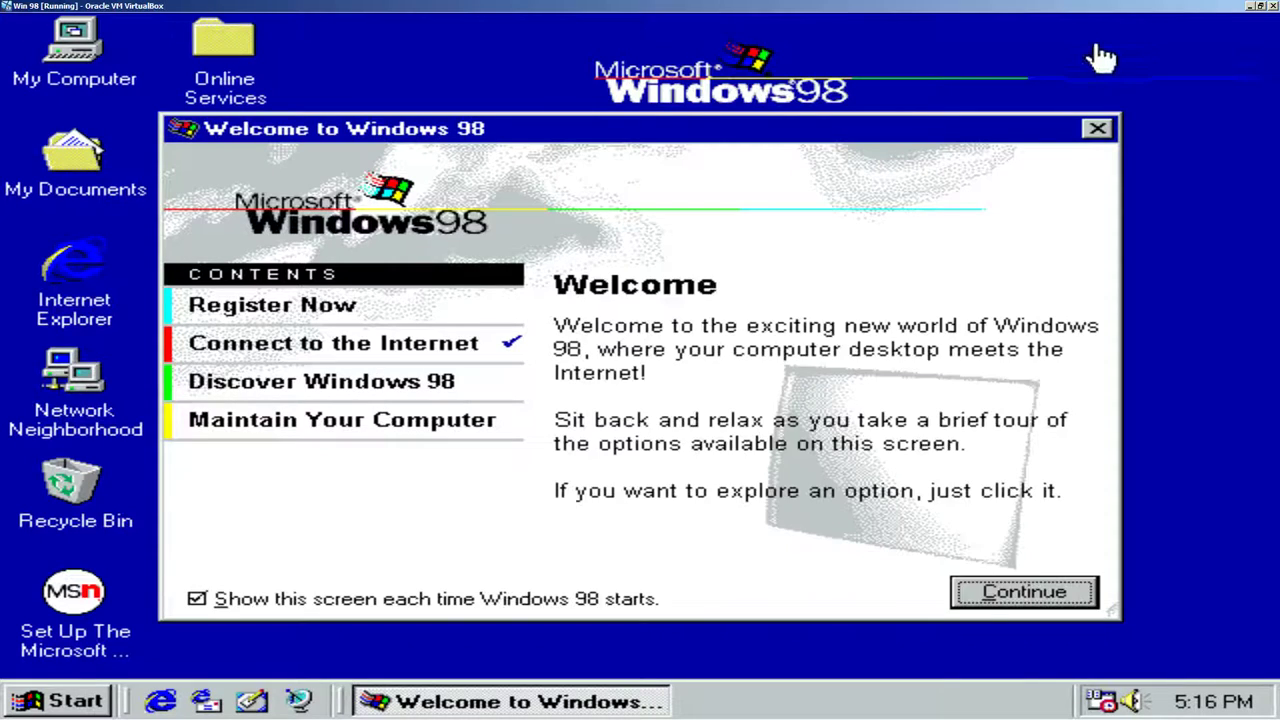
Step: Dismiss the Windows 98 welcome screen and view the computer's general system properties
{"action": "left_click", "coordinate": [1099, 130]}
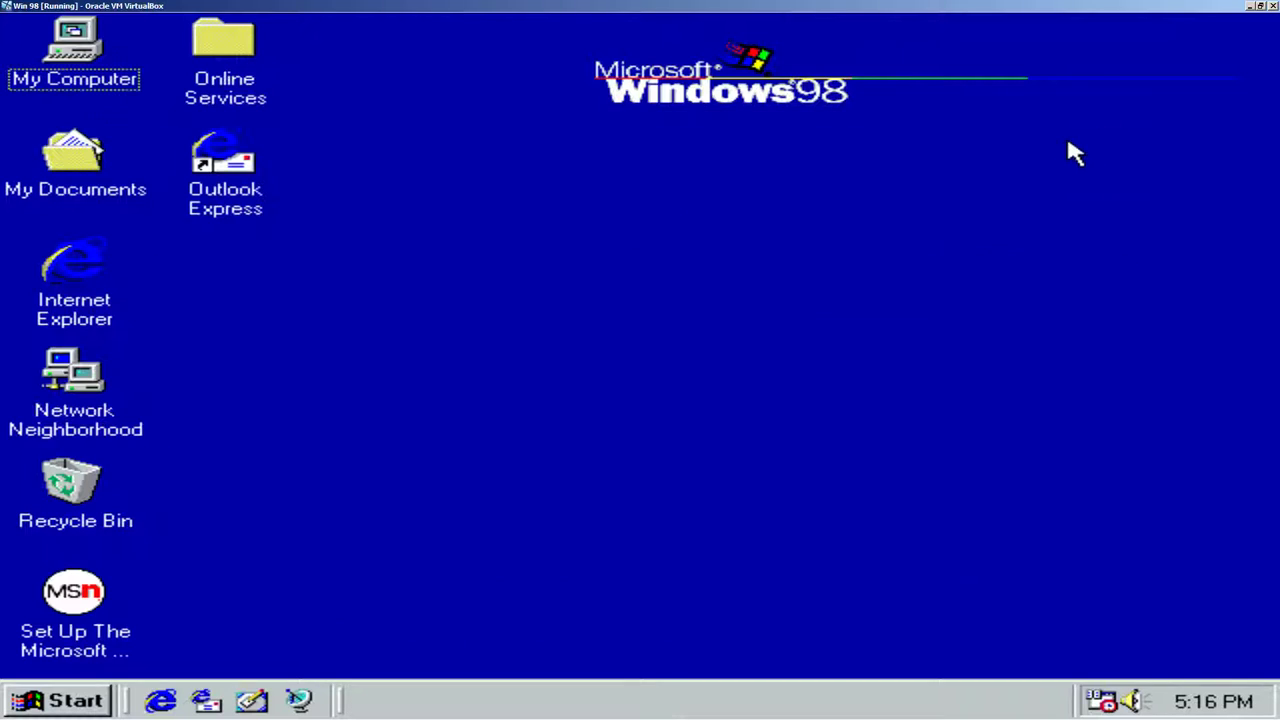
{"action": "right_click", "coordinate": [90, 83]}
{"action": "left_click", "coordinate": [234, 311]}
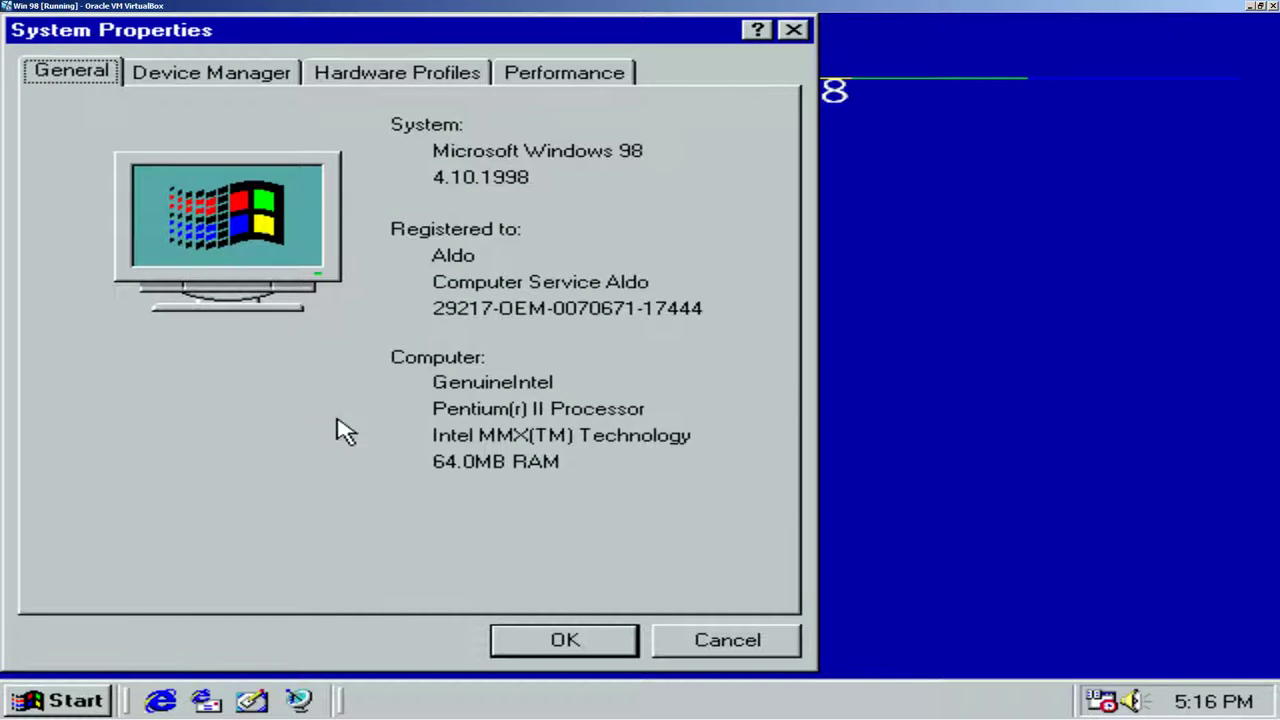
{"action": "left_click", "coordinate": [600, 652]}
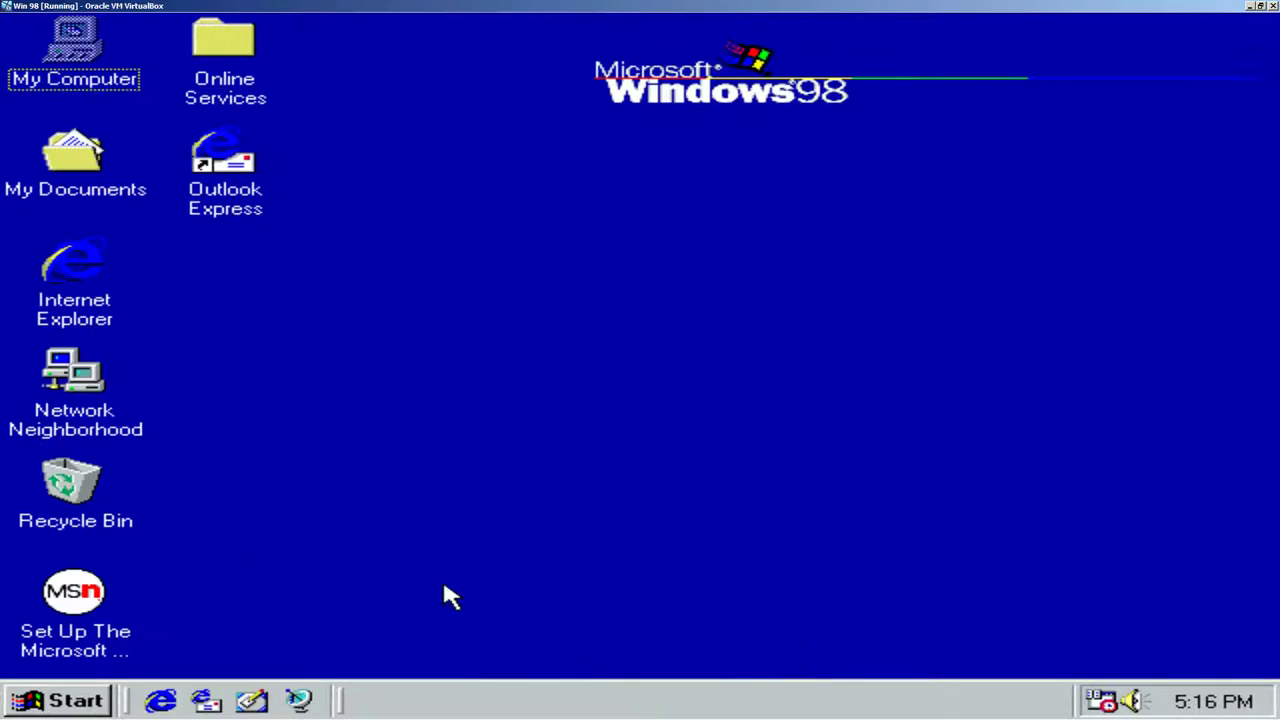
Step: View the contents of the Ms-dos_6 (C:) drive through My Computer, and close the window
{"action": "double_click", "coordinate": [75, 45]}
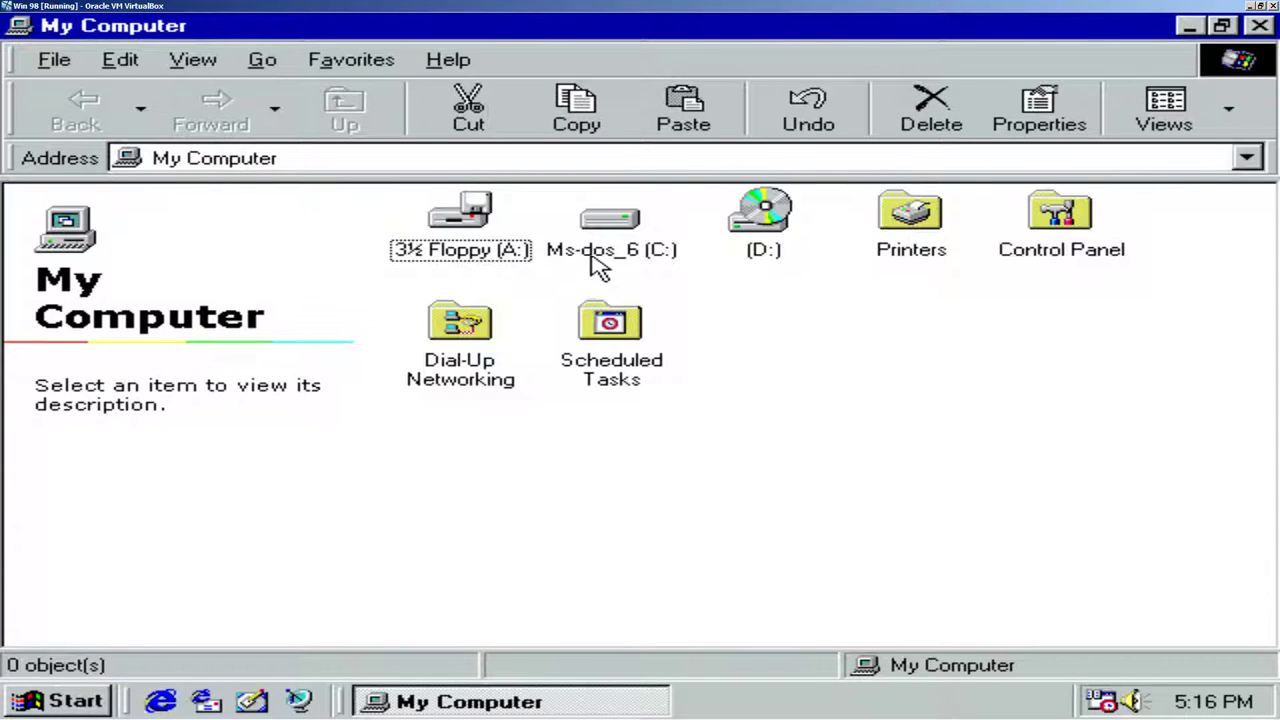
{"action": "double_click", "coordinate": [593, 251]}
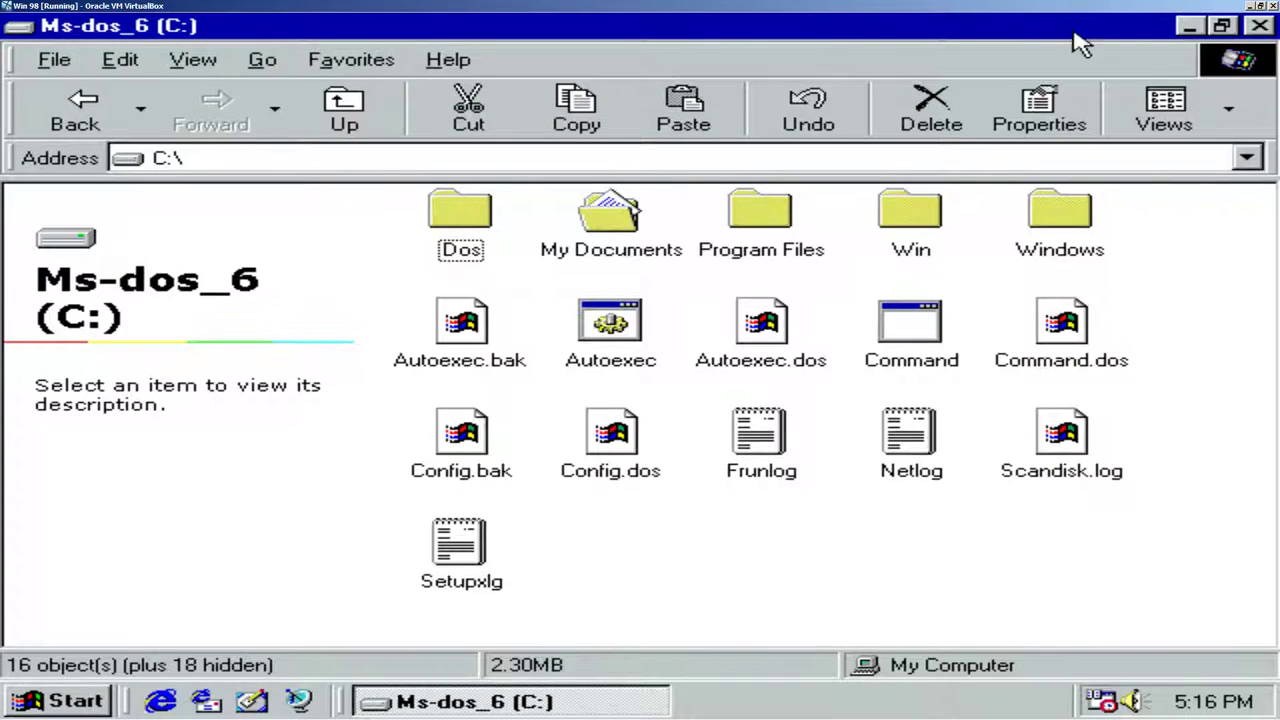
{"action": "left_click", "coordinate": [1259, 25]}
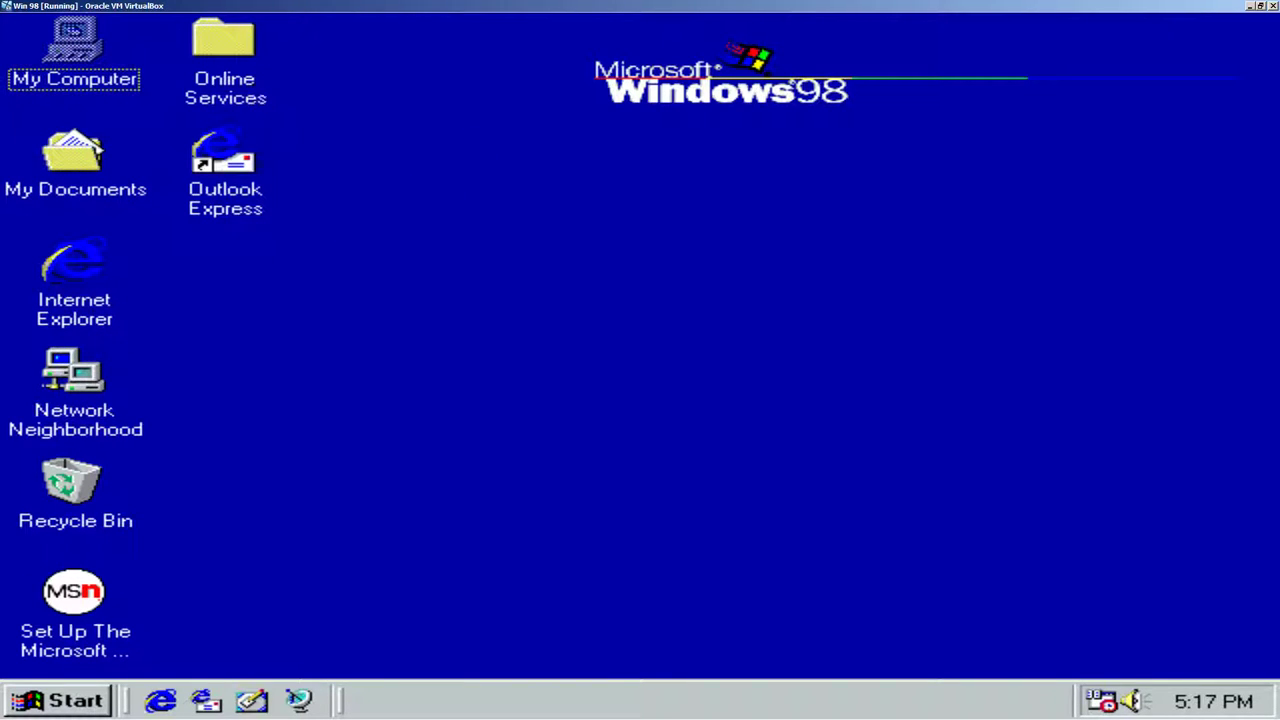
Step: Look through the installed program groups, including Accessories and its subgroups, Online Services and StartUp, plus the favorites and recent documents
{"action": "left_click", "coordinate": [32, 705]}
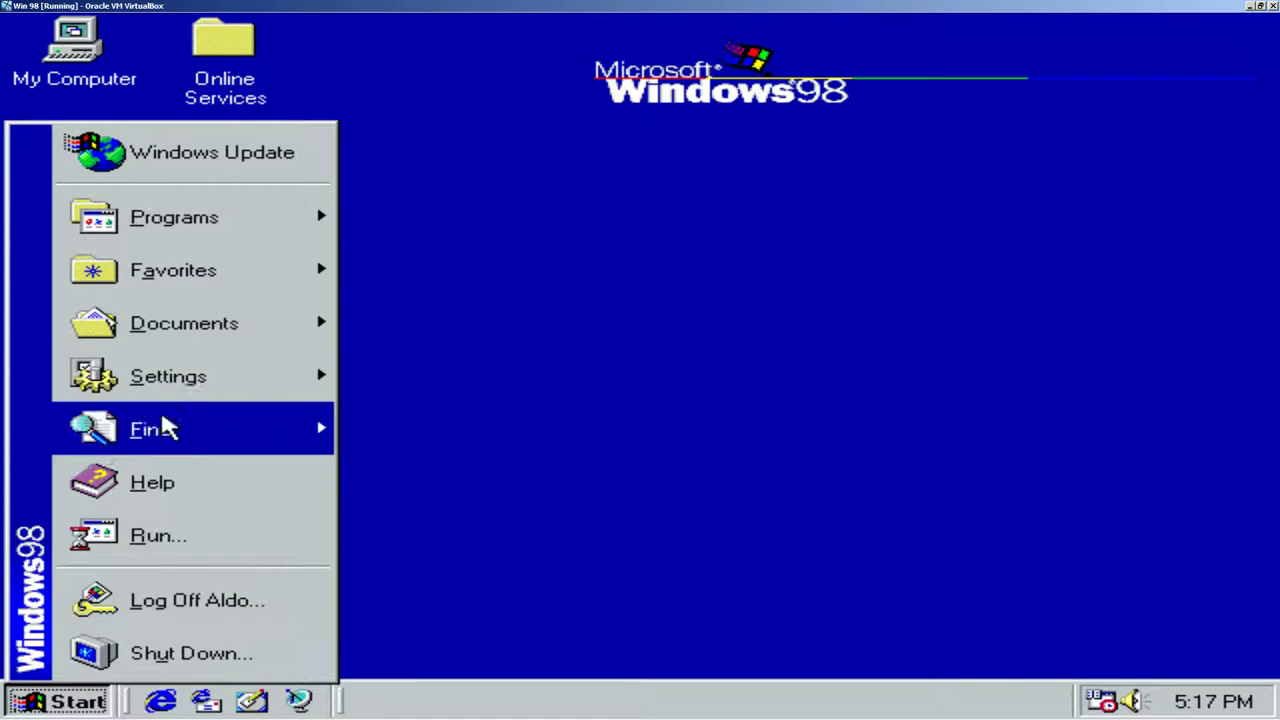
{"action": "mouse_move", "coordinate": [223, 208]}
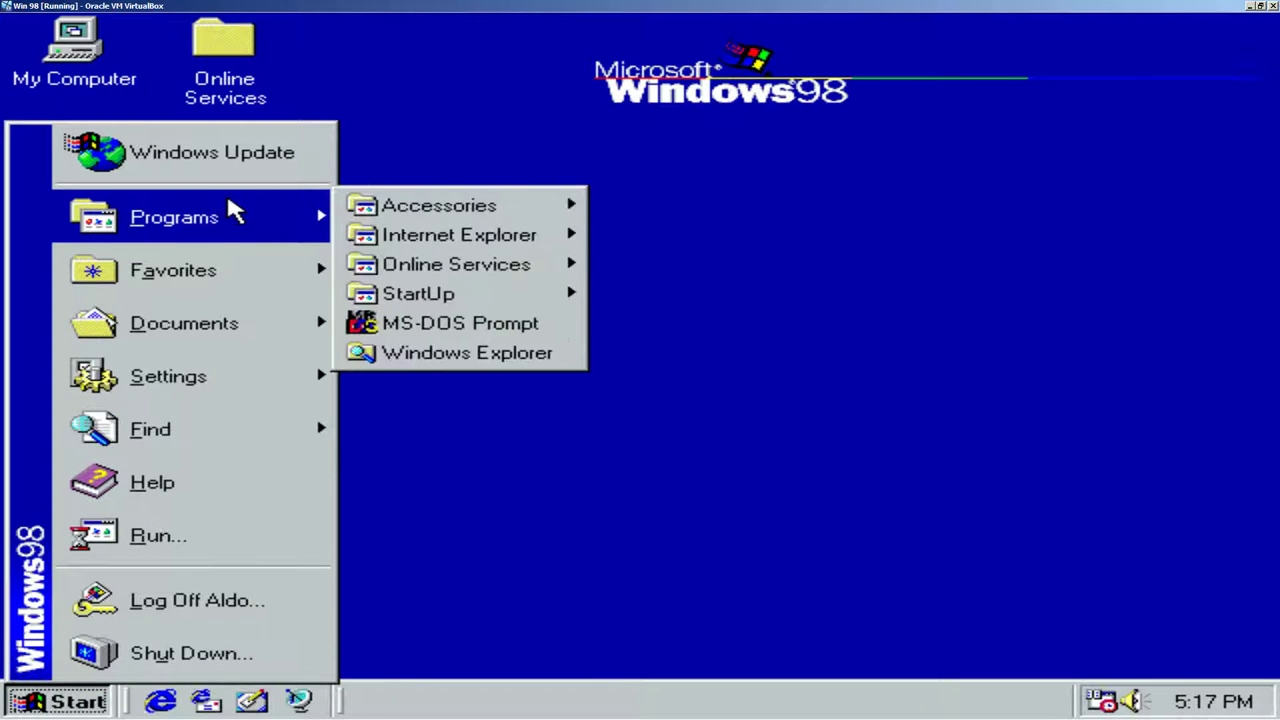
{"action": "mouse_move", "coordinate": [466, 206]}
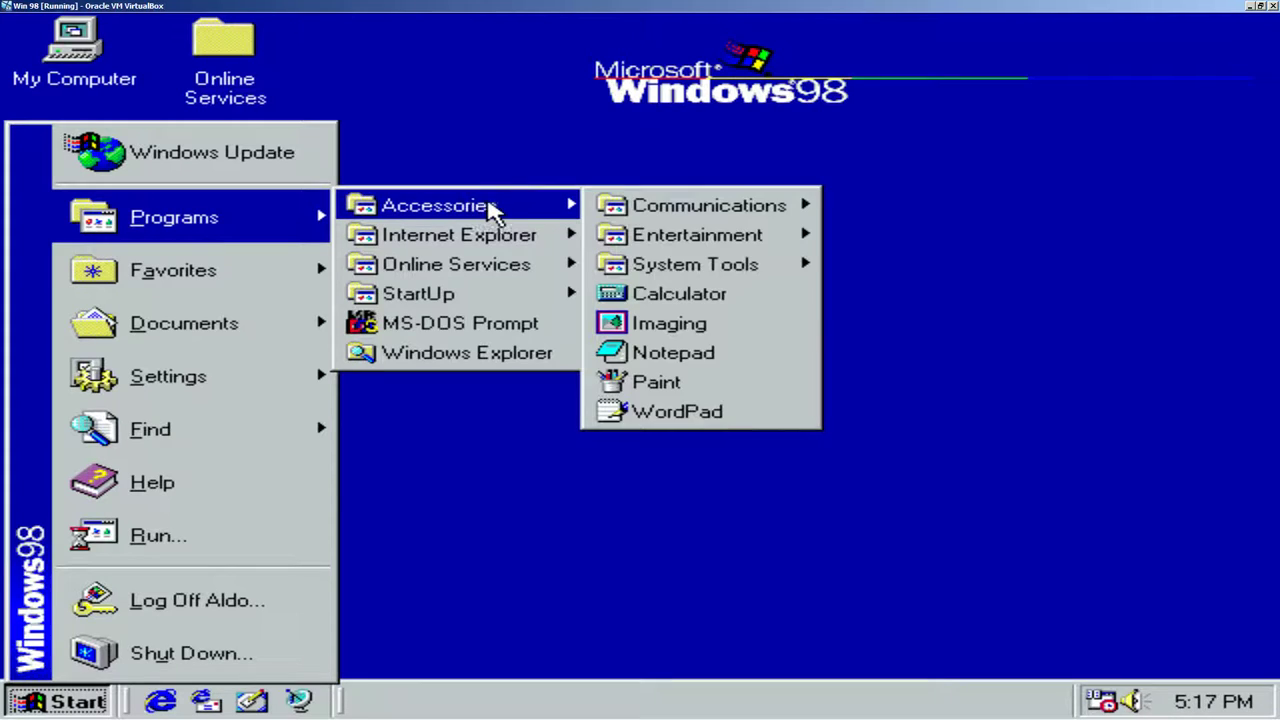
{"action": "mouse_move", "coordinate": [740, 212]}
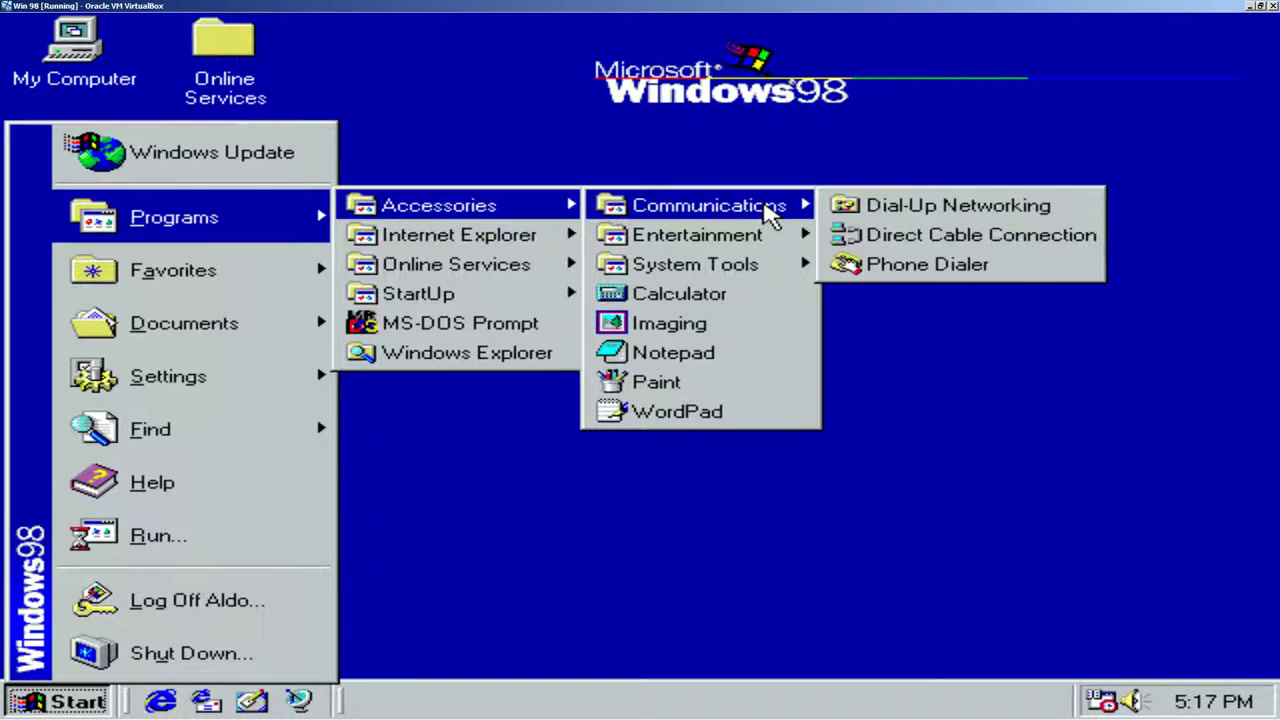
{"action": "mouse_move", "coordinate": [768, 236]}
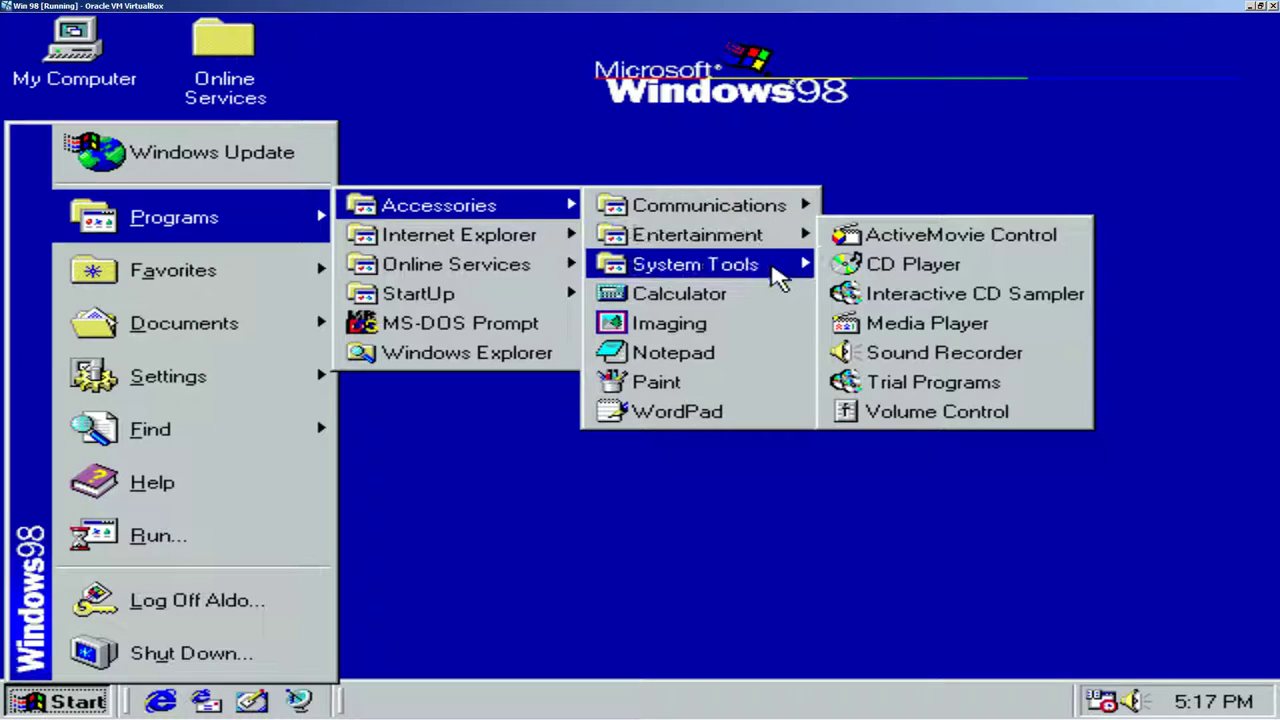
{"action": "mouse_move", "coordinate": [778, 279]}
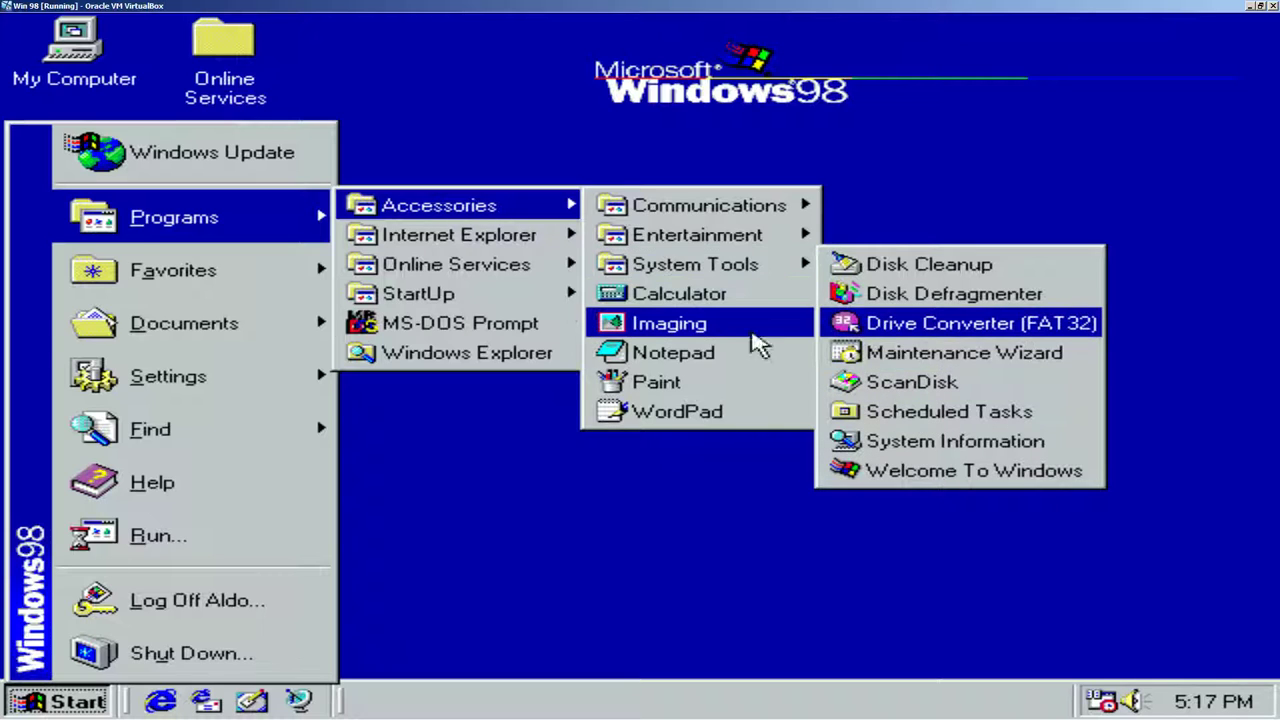
{"action": "mouse_move", "coordinate": [578, 248]}
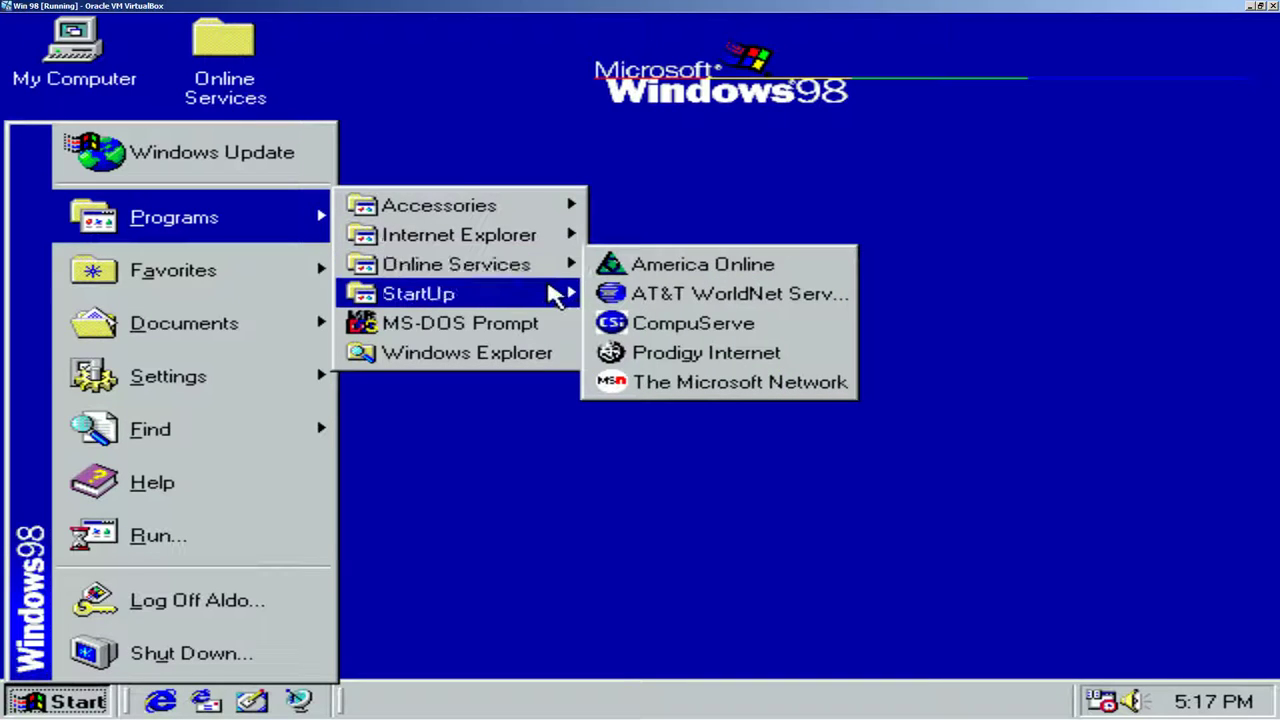
{"action": "mouse_move", "coordinate": [557, 300]}
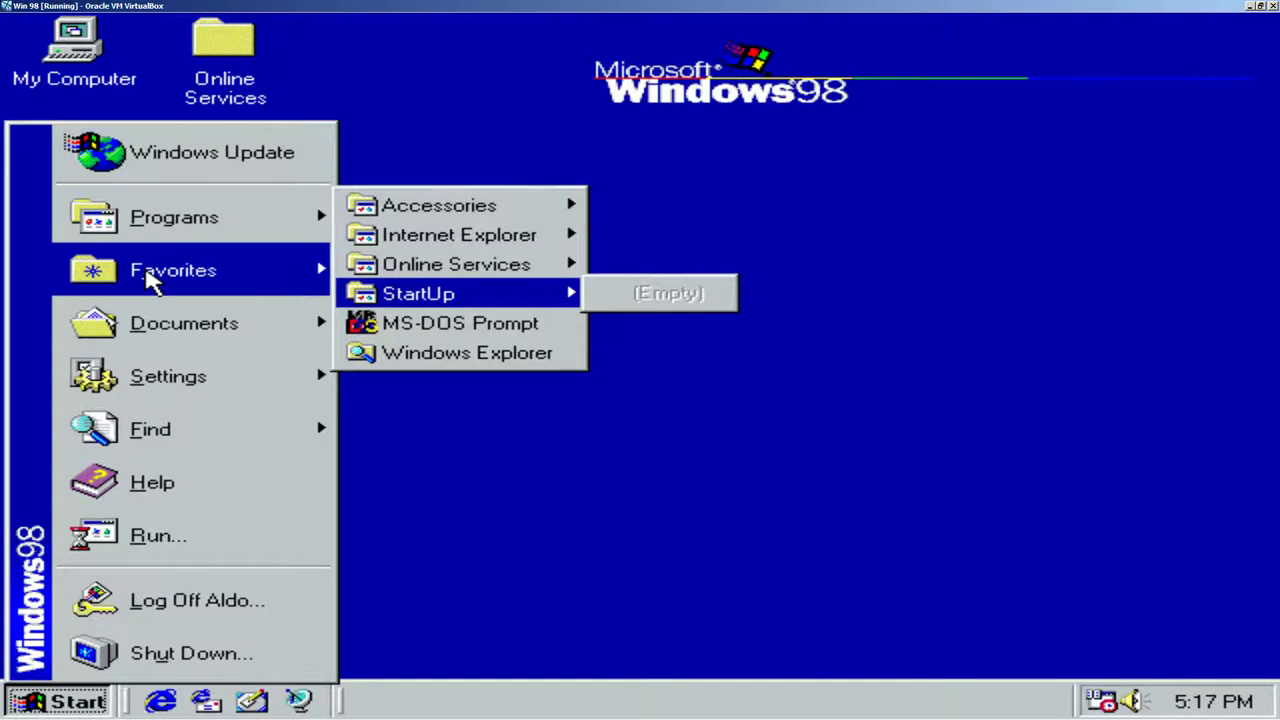
{"action": "mouse_move", "coordinate": [150, 280]}
{"action": "mouse_move", "coordinate": [192, 332]}
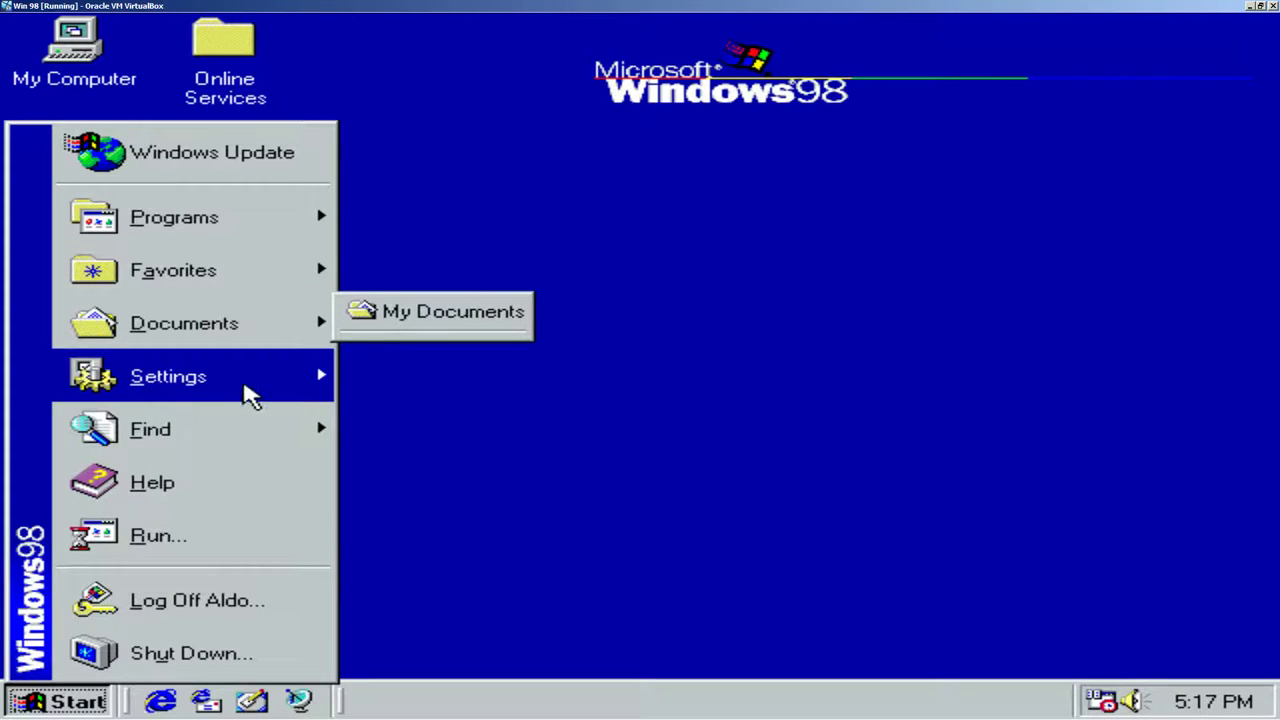
Step: Open the Control Panel and maximize its window
{"action": "mouse_move", "coordinate": [248, 388]}
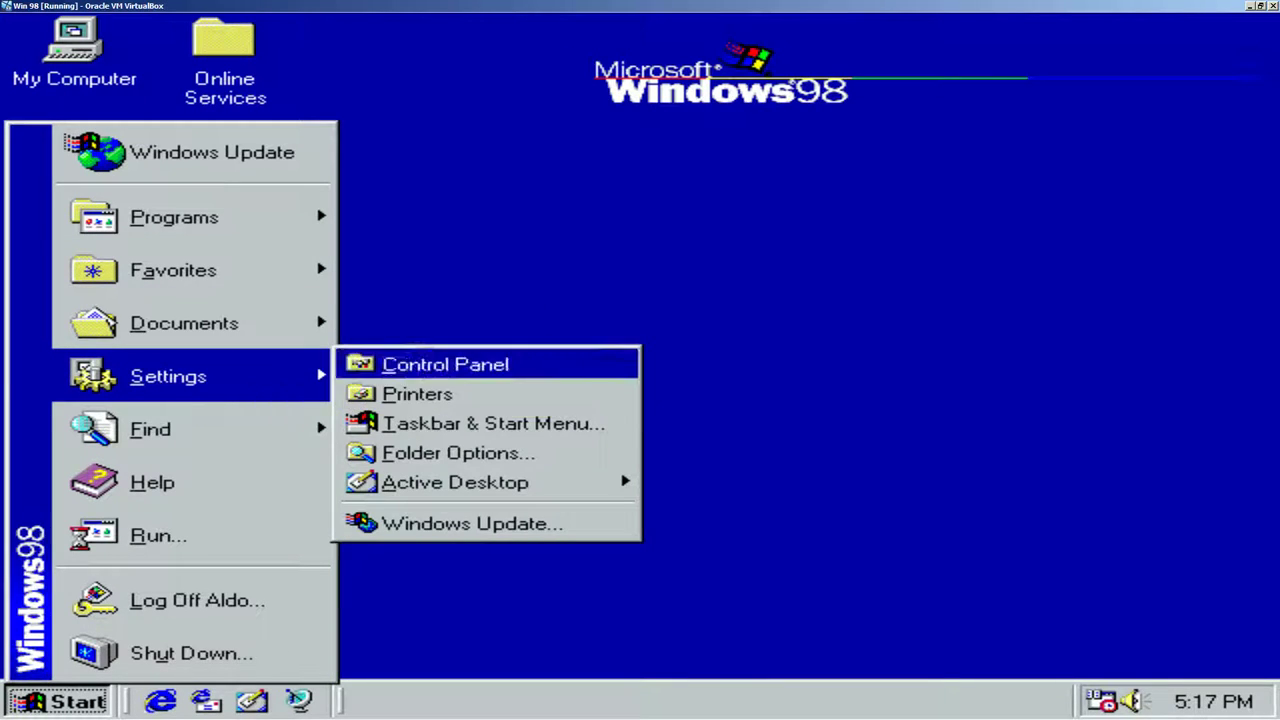
{"action": "left_click", "coordinate": [439, 376]}
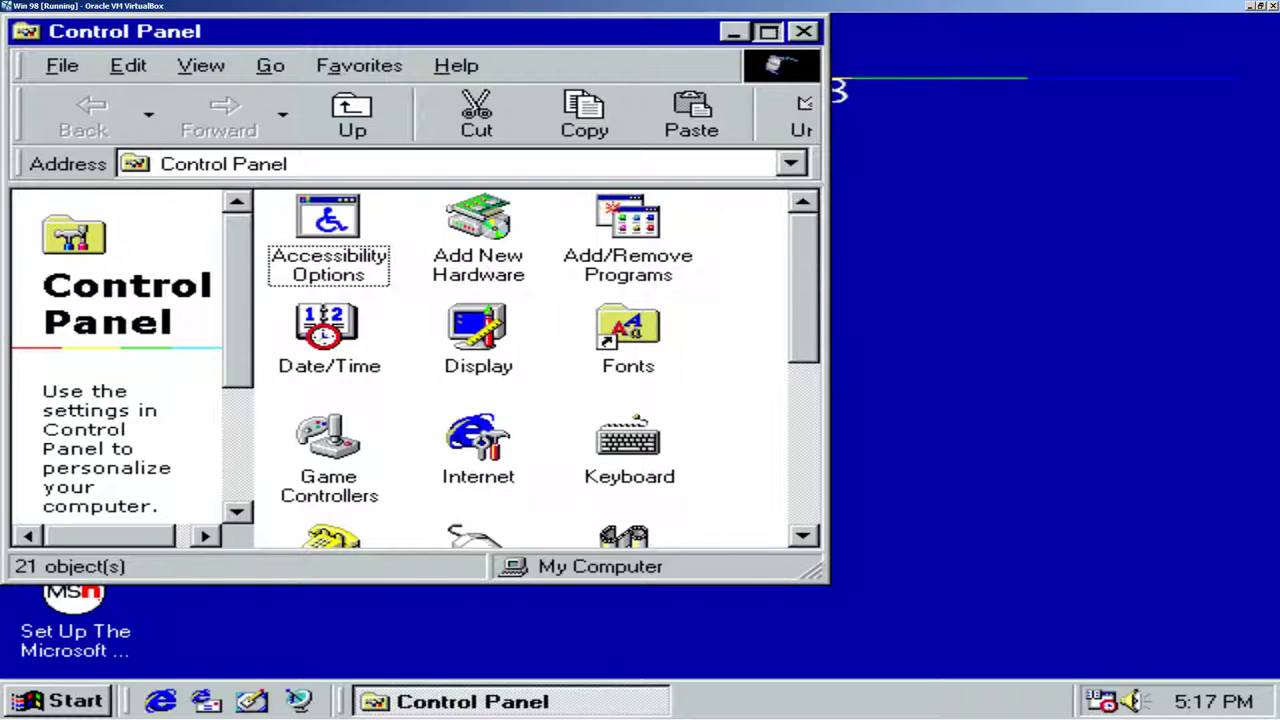
{"action": "left_click", "coordinate": [768, 31]}
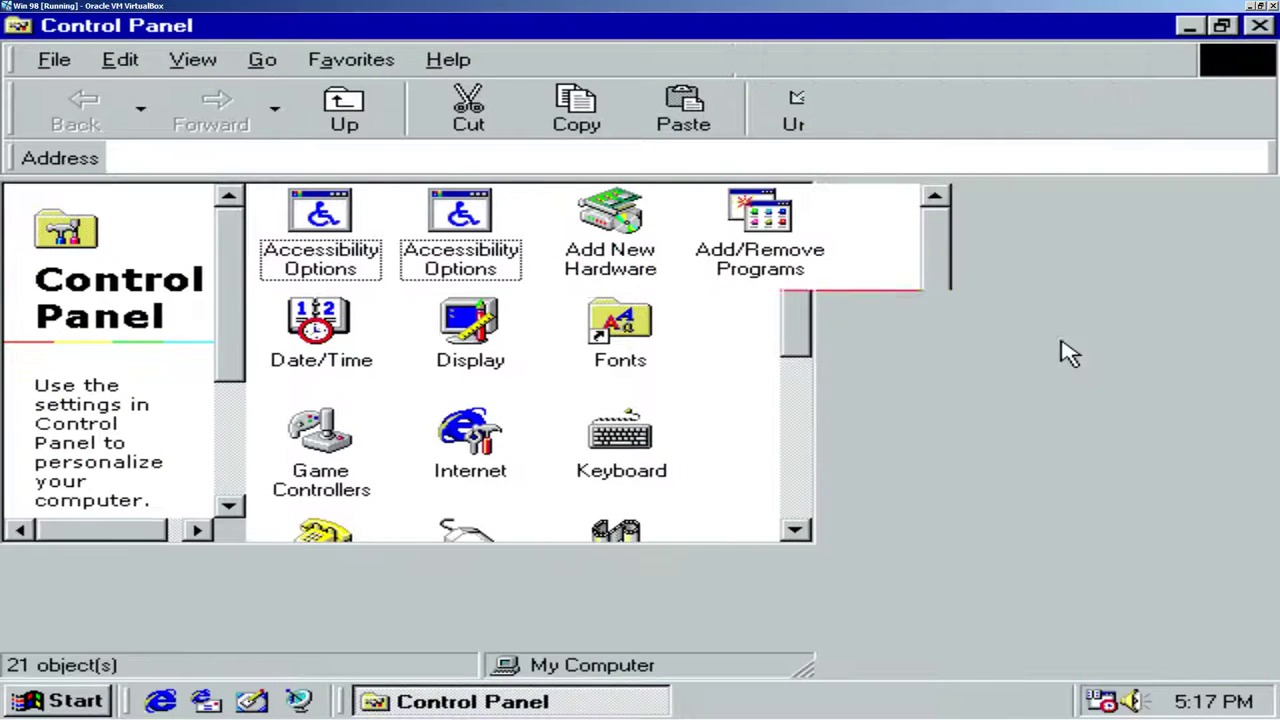
{"action": "left_click_drag", "start_coordinate": [1275, 283], "coordinate": [1276, 360]}
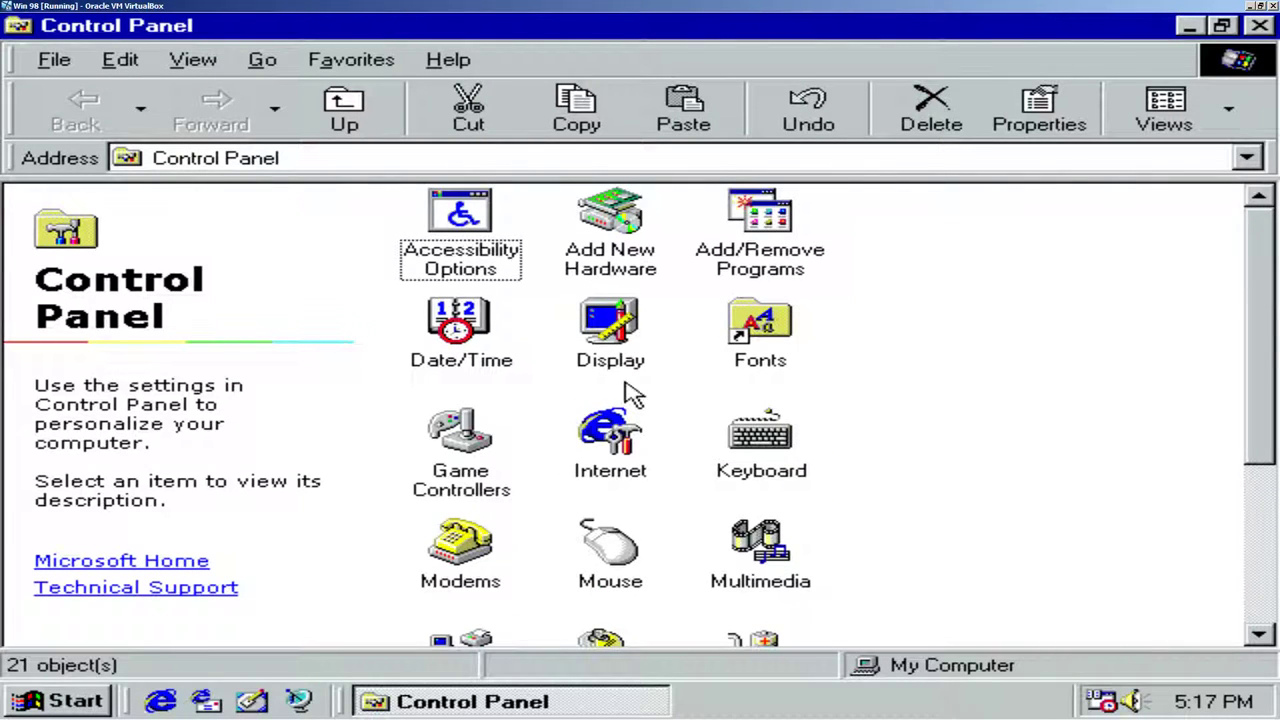
Step: Set the desktop wallpaper to Setup in the display properties, apply it and close the dialog
{"action": "double_click", "coordinate": [609, 352]}
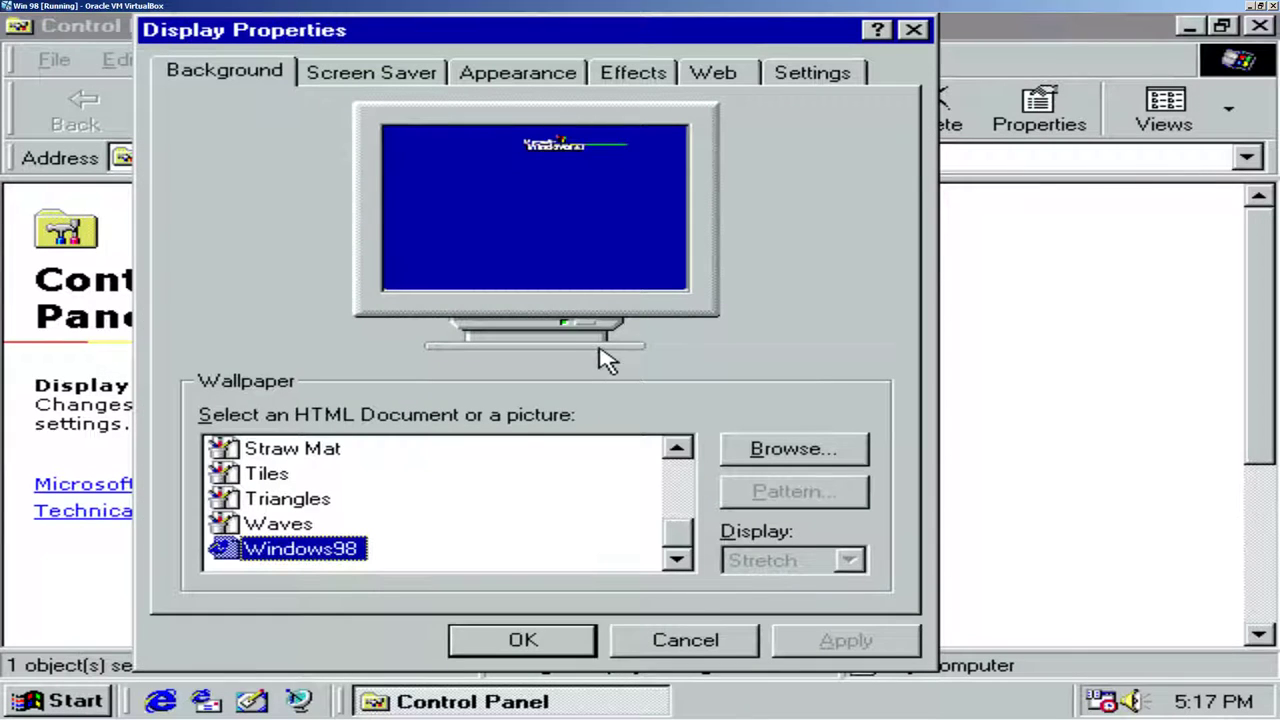
{"action": "left_click", "coordinate": [268, 500]}
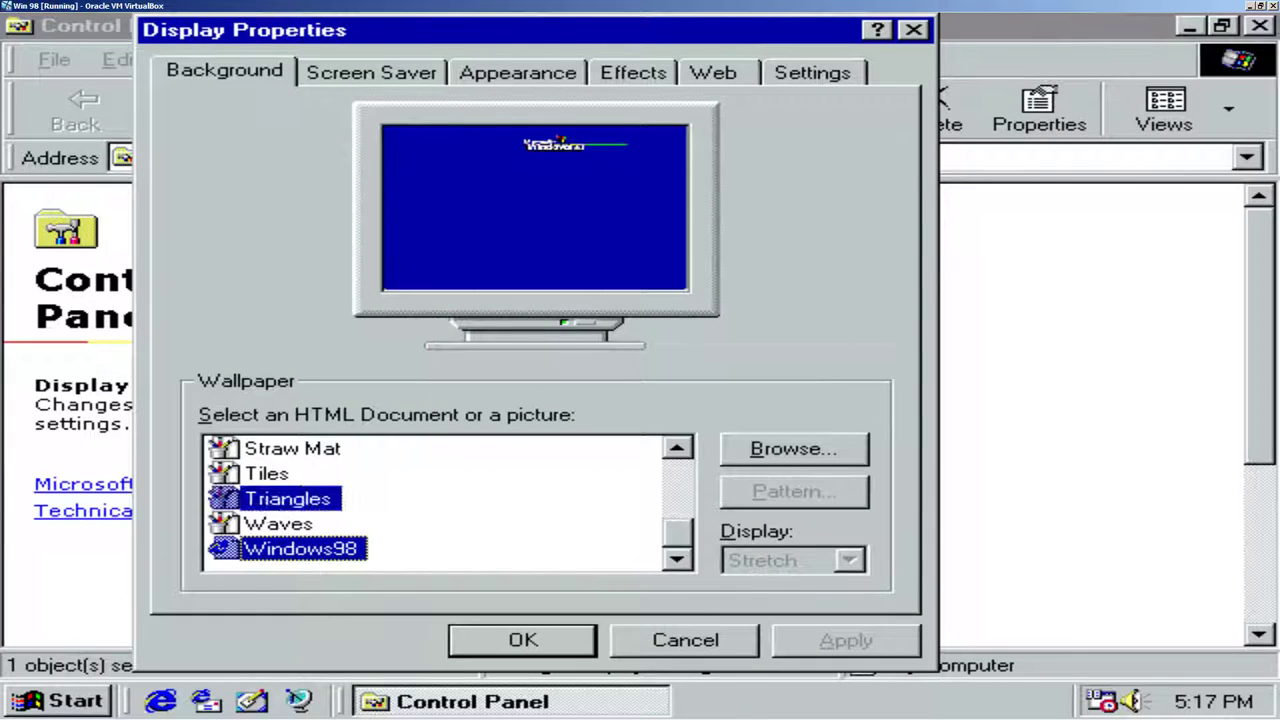
{"action": "left_click", "coordinate": [270, 457]}
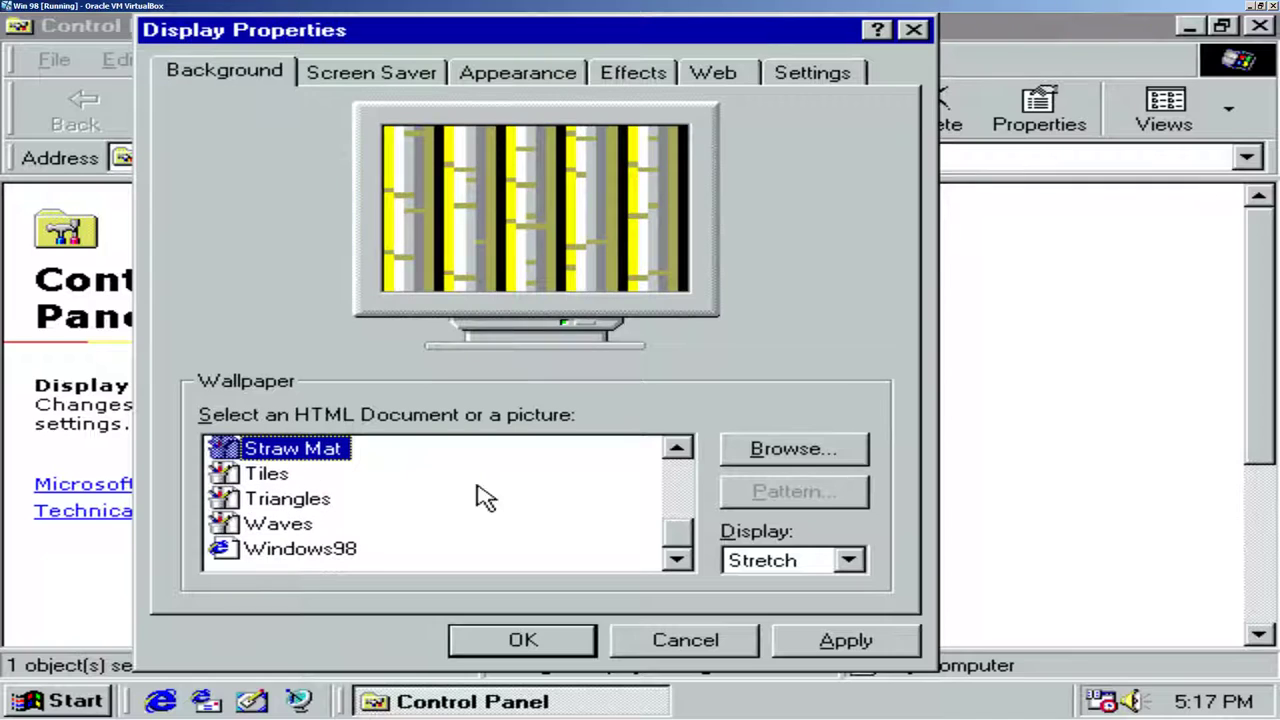
{"action": "left_click_drag", "start_coordinate": [688, 540], "coordinate": [686, 500]}
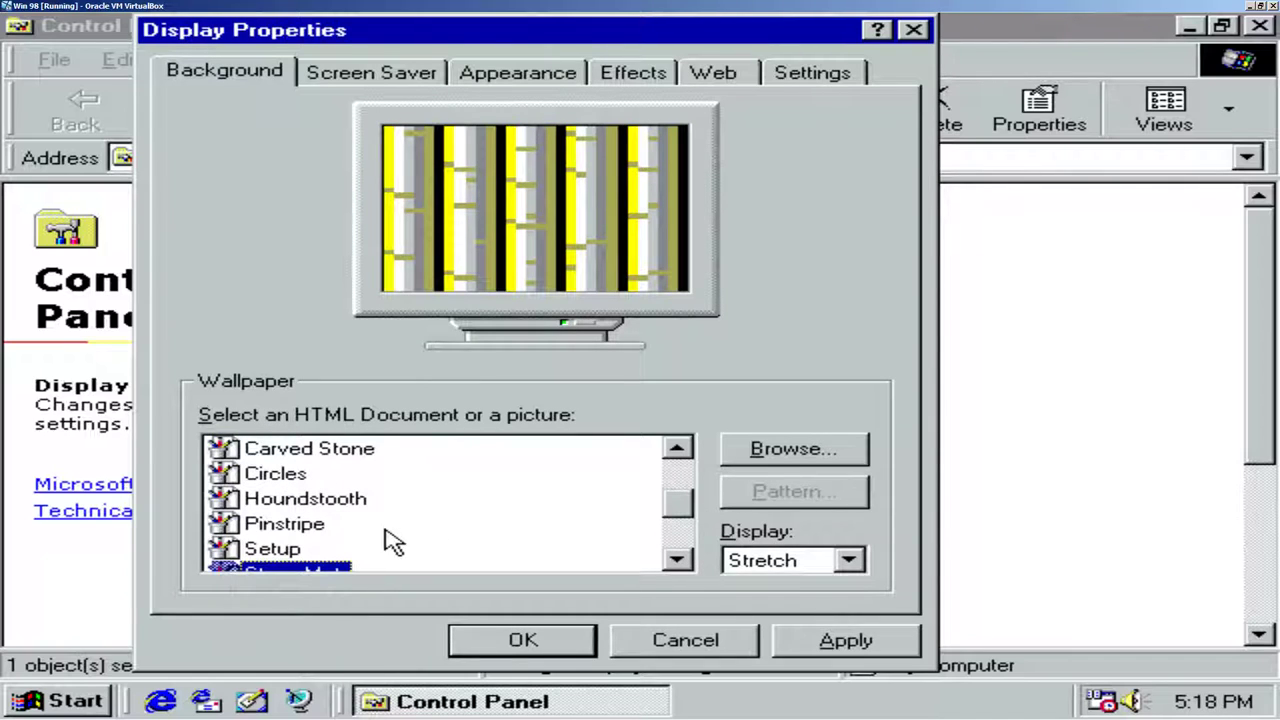
{"action": "left_click", "coordinate": [272, 551]}
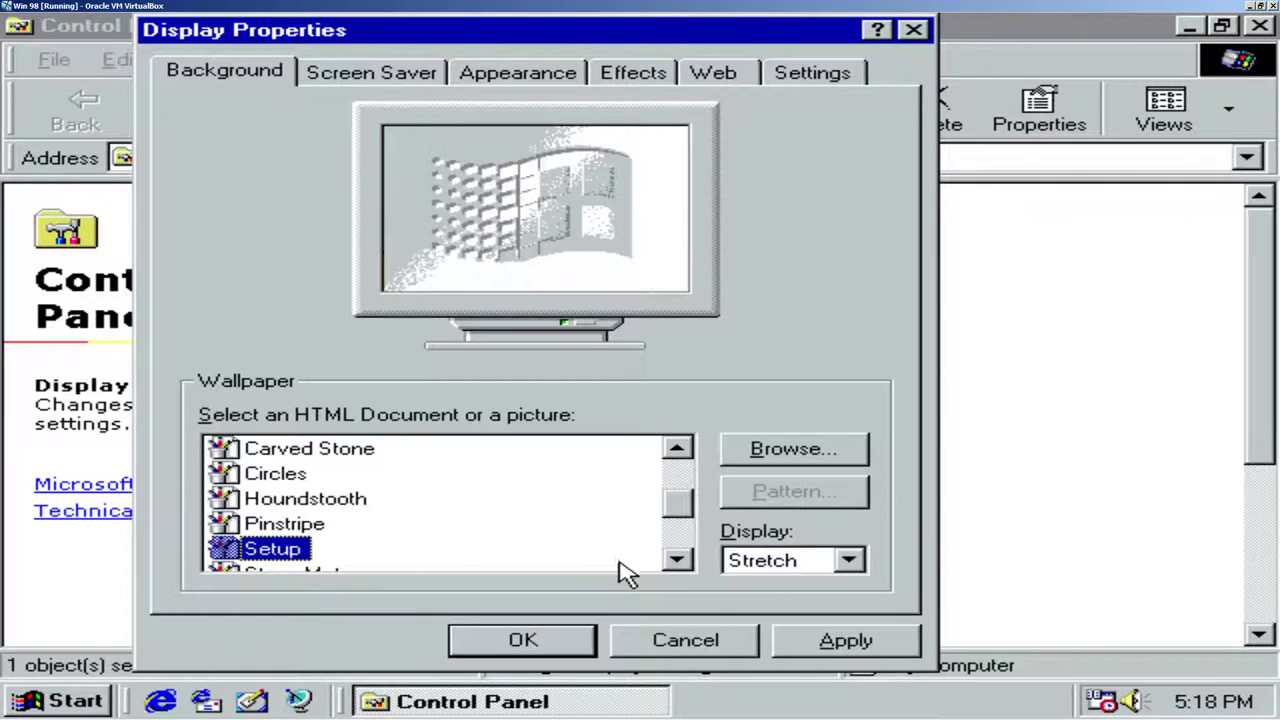
{"action": "left_click", "coordinate": [812, 640]}
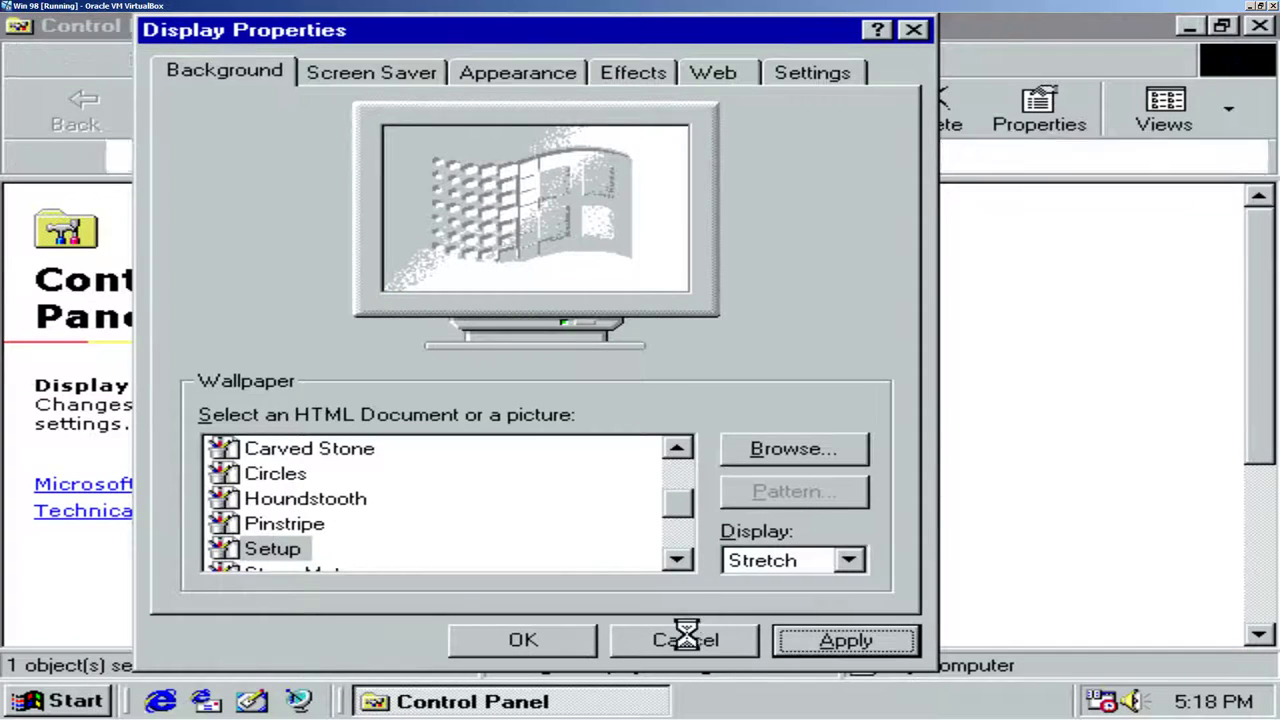
{"action": "left_click", "coordinate": [556, 643]}
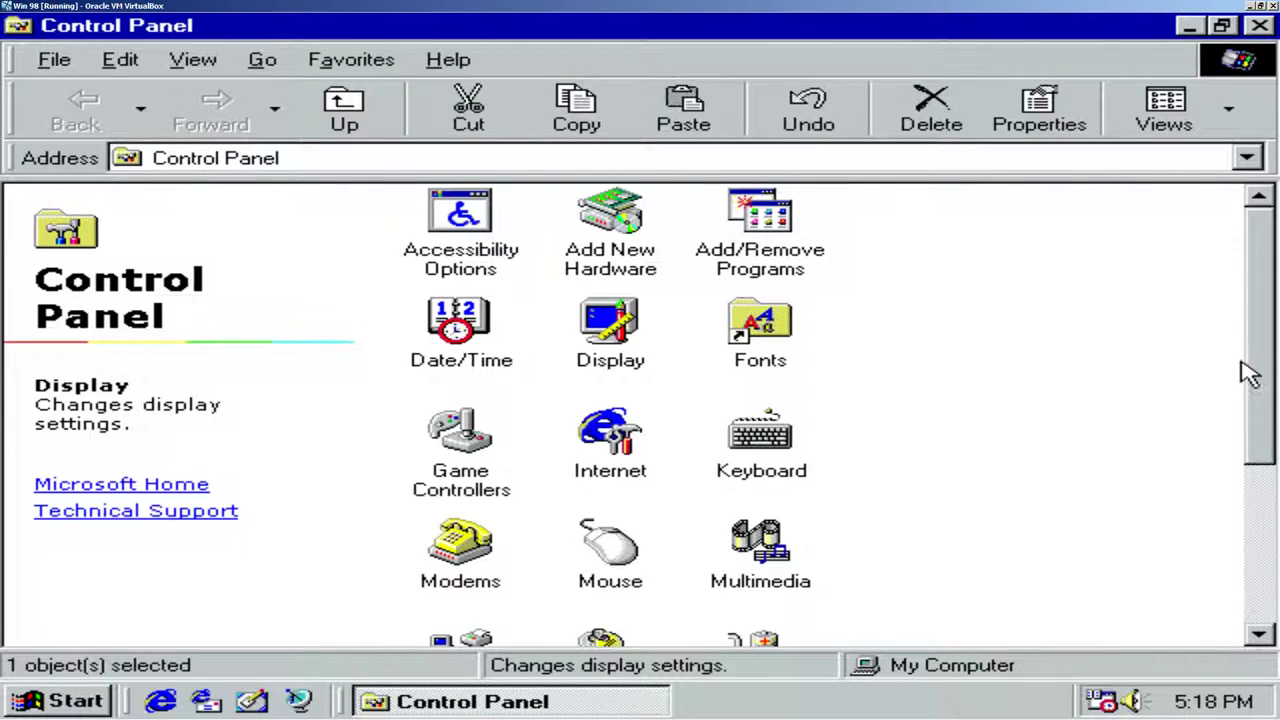
Step: View the Add/Remove Programs properties, and close both that dialog and the Control Panel
{"action": "double_click", "coordinate": [775, 257]}
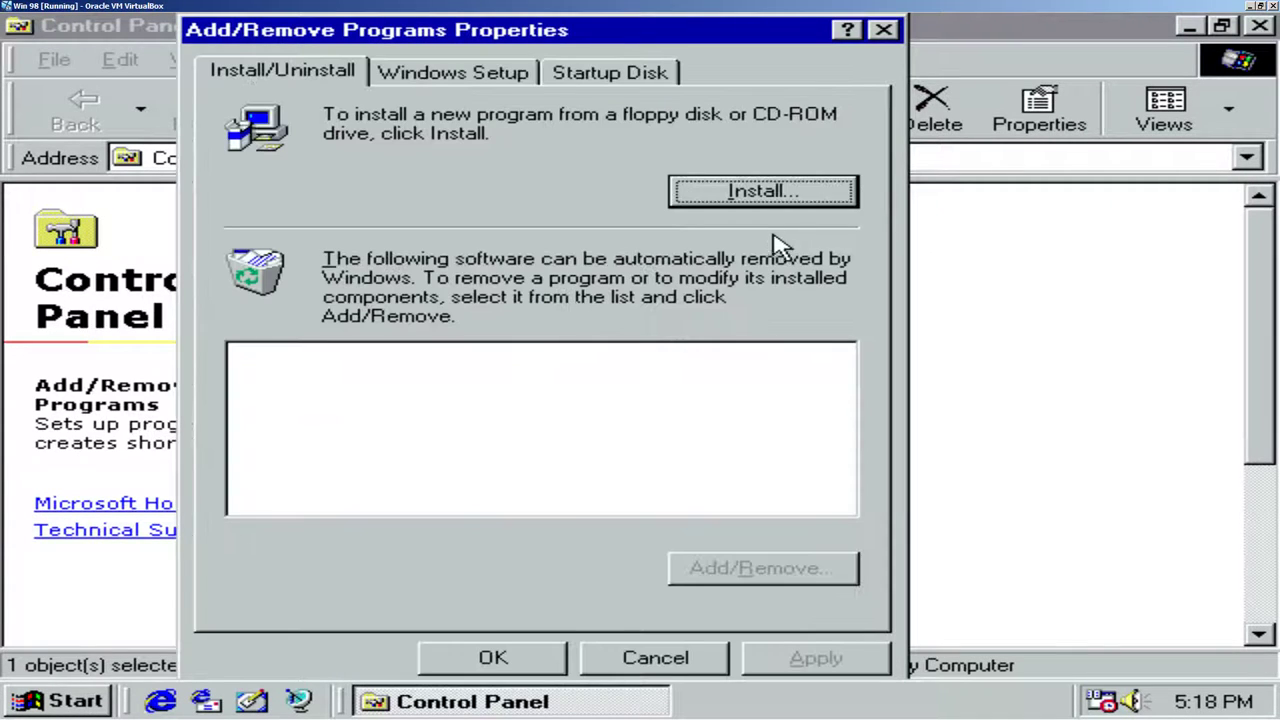
{"action": "left_click", "coordinate": [886, 31]}
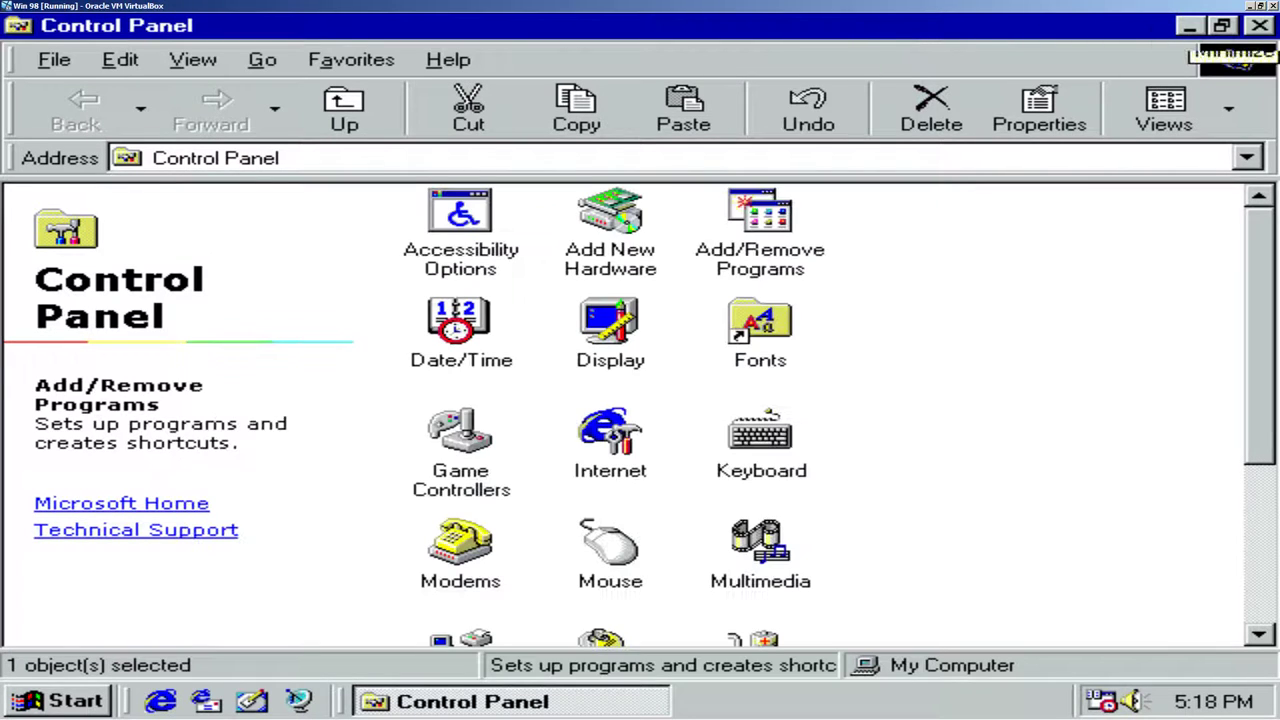
{"action": "left_click", "coordinate": [1259, 25]}
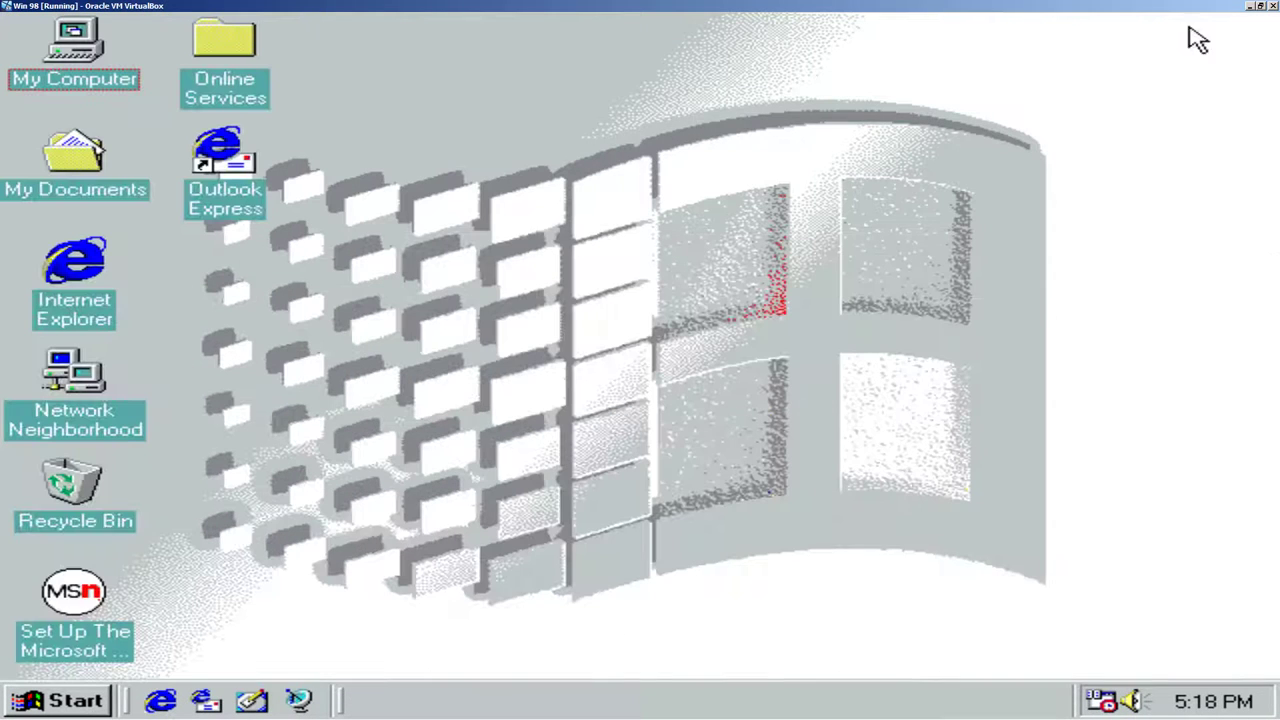
Step: Open CD Player from the Entertainment accessories to view it, and close it again
{"action": "left_click", "coordinate": [34, 703]}
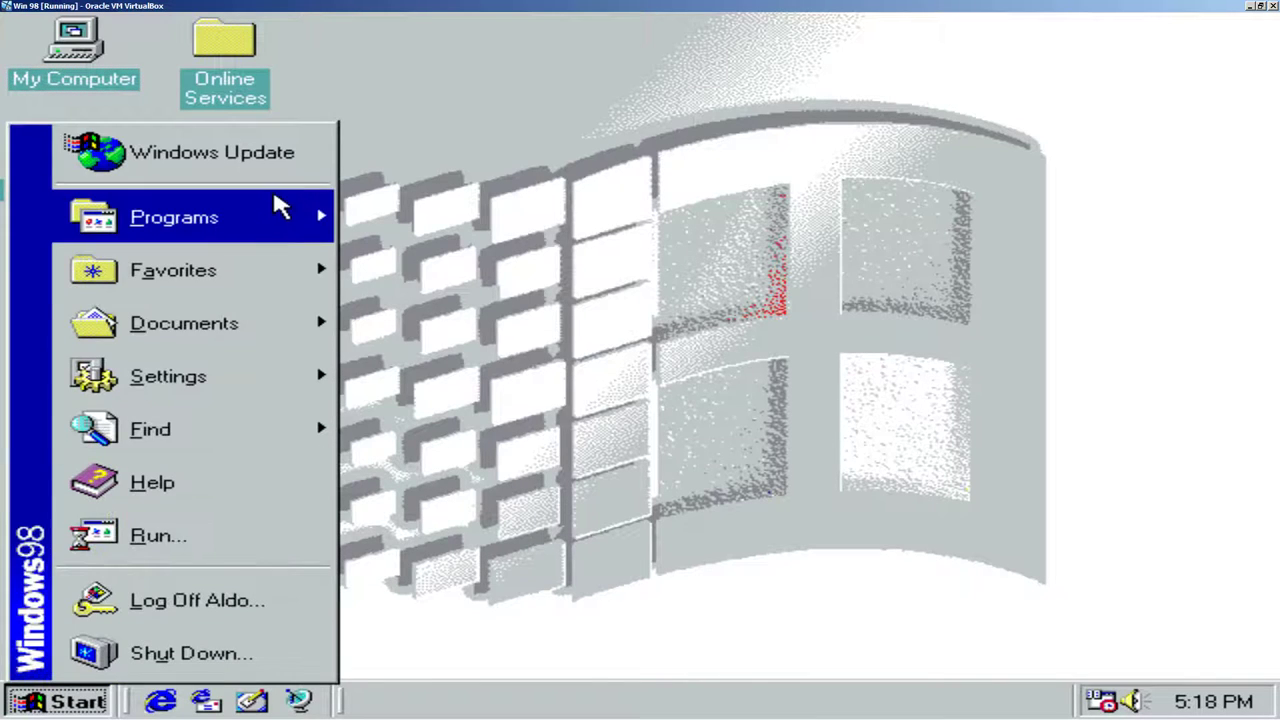
{"action": "mouse_move", "coordinate": [277, 212]}
{"action": "mouse_move", "coordinate": [514, 206]}
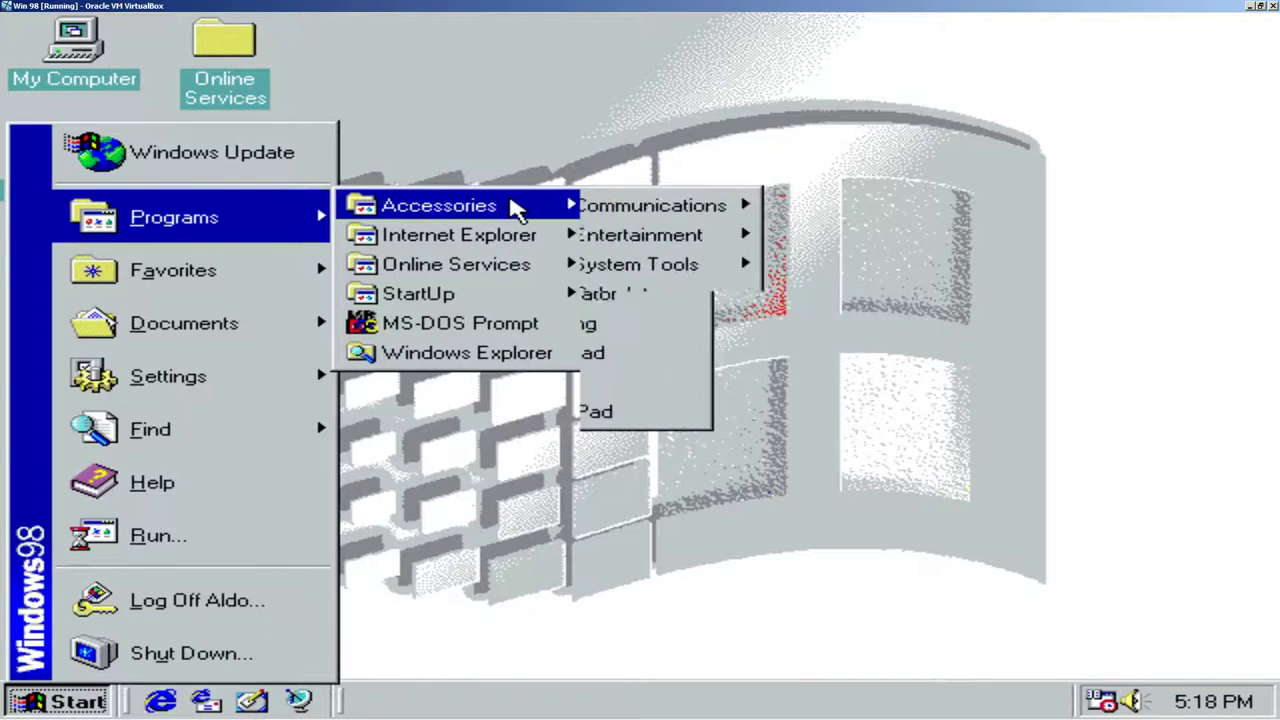
{"action": "mouse_move", "coordinate": [697, 209]}
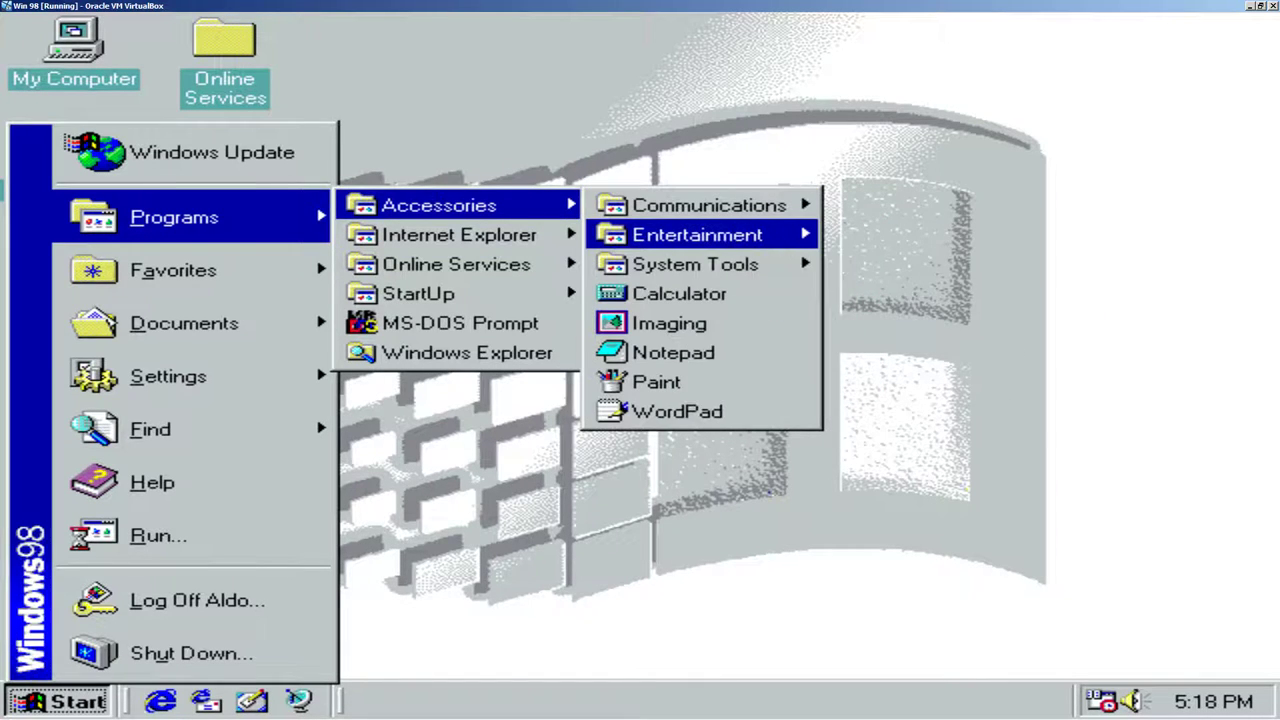
{"action": "mouse_move", "coordinate": [808, 238]}
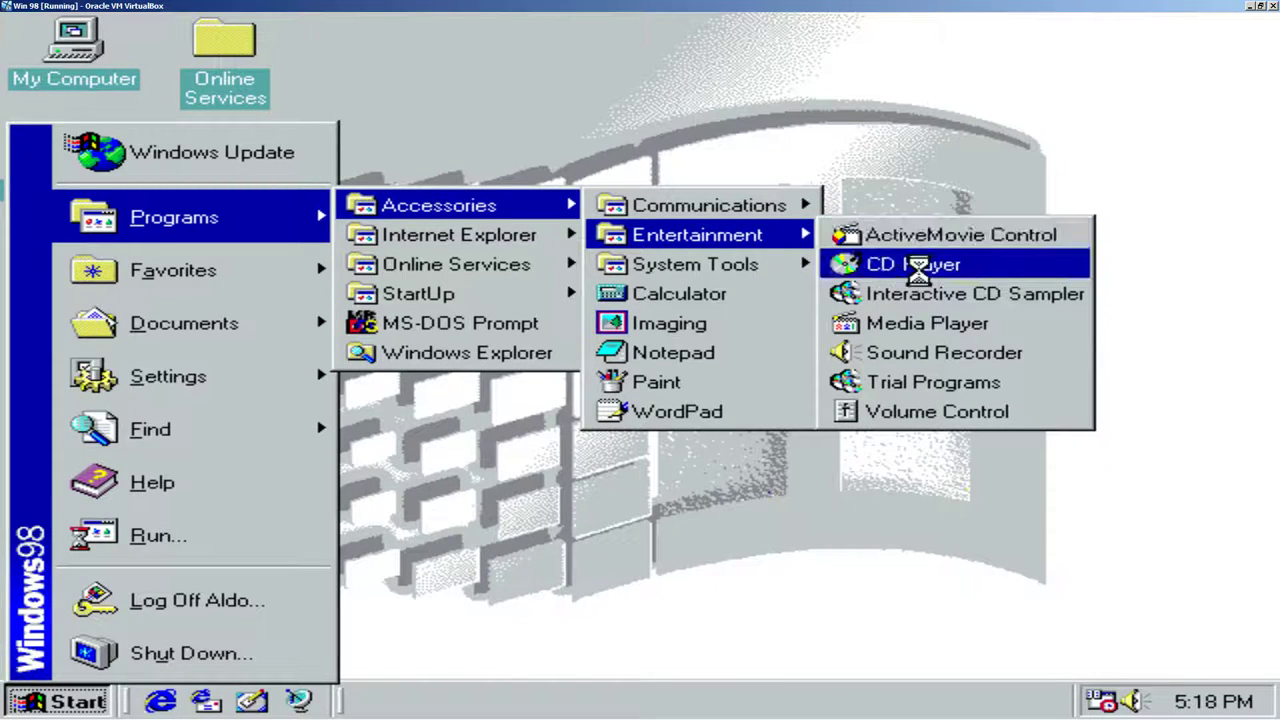
{"action": "left_click", "coordinate": [913, 264]}
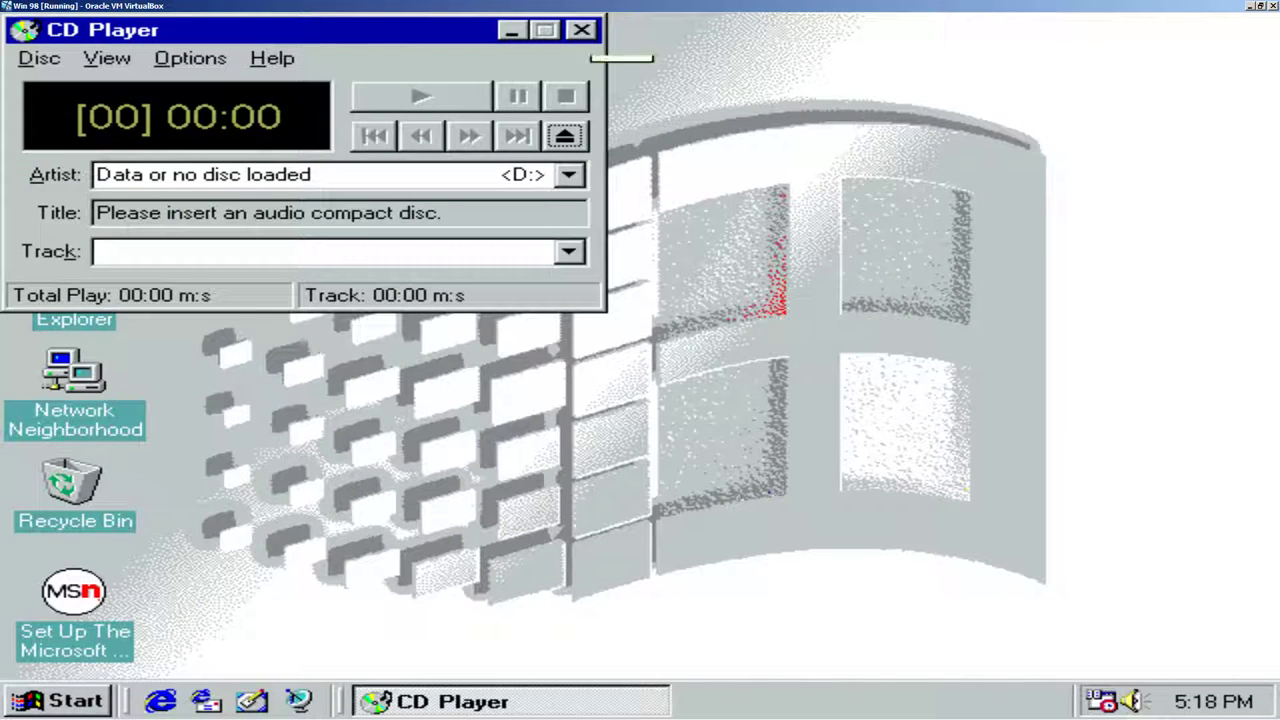
{"action": "left_click", "coordinate": [581, 30]}
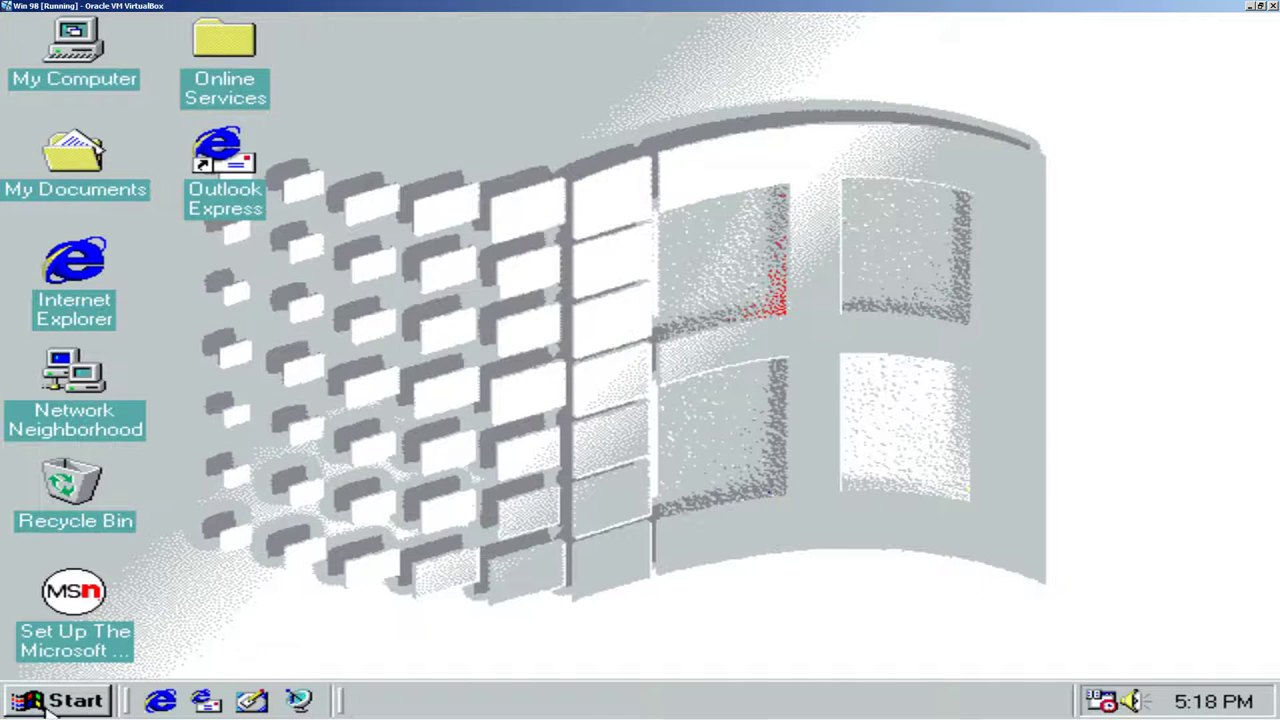
Step: Set the display's color depth to 2 Colors in the display properties and decline restarting the computer
{"action": "right_click", "coordinate": [449, 302]}
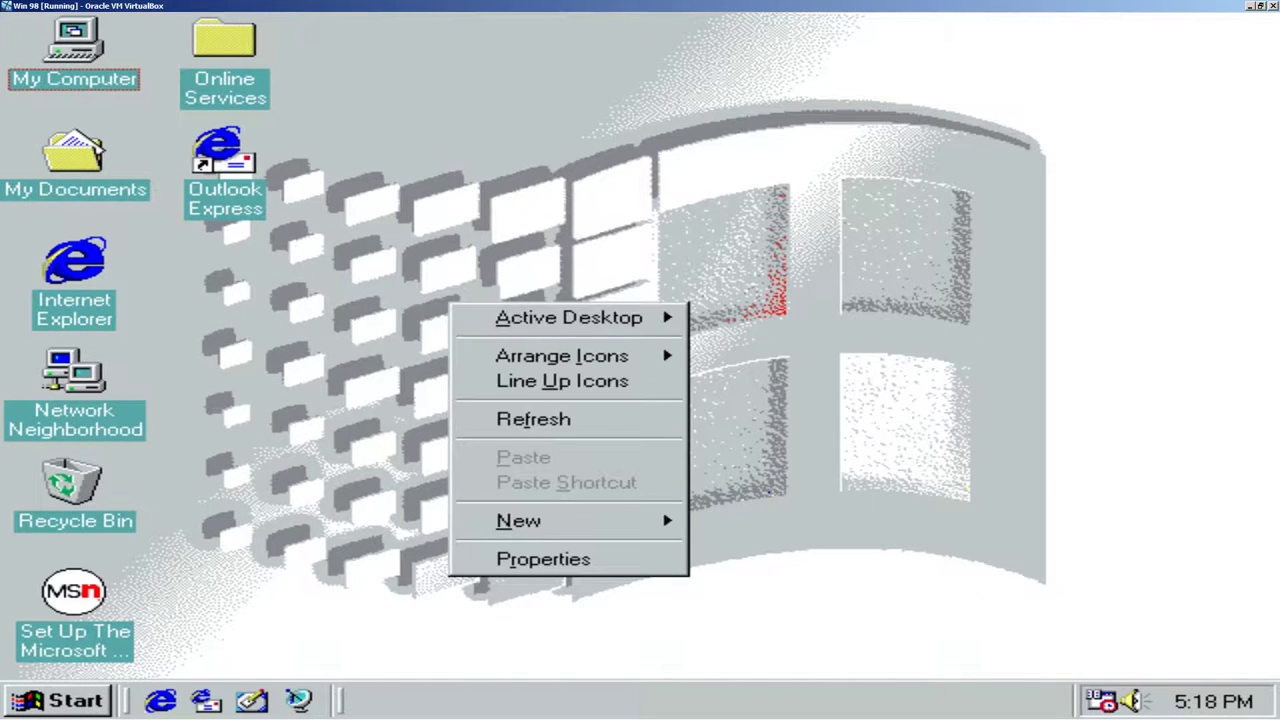
{"action": "left_click", "coordinate": [512, 558]}
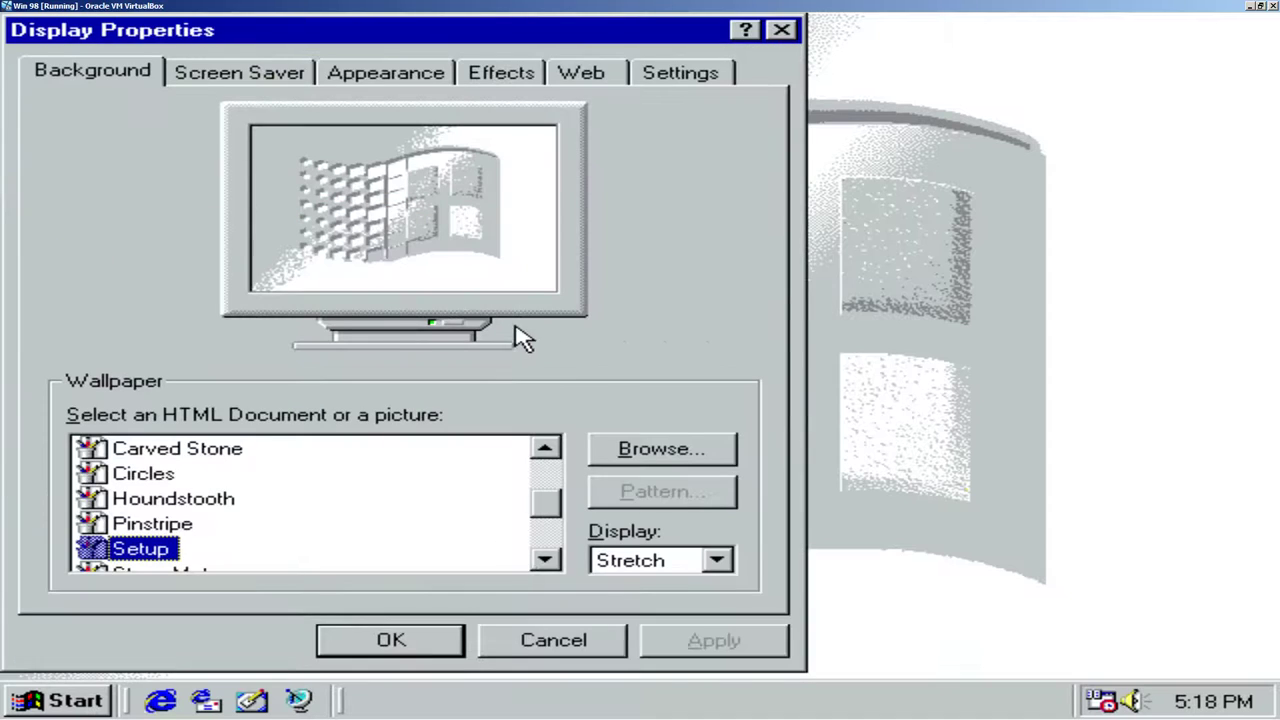
{"action": "left_click", "coordinate": [640, 70]}
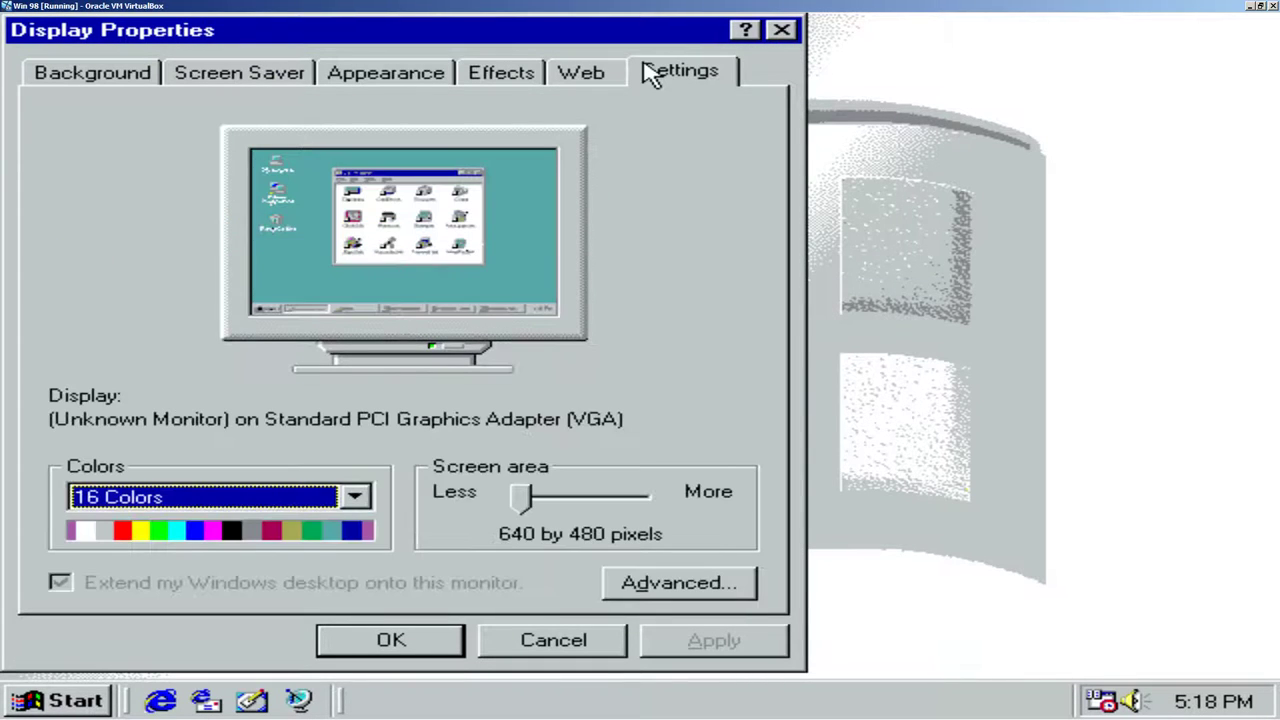
{"action": "left_click", "coordinate": [355, 498]}
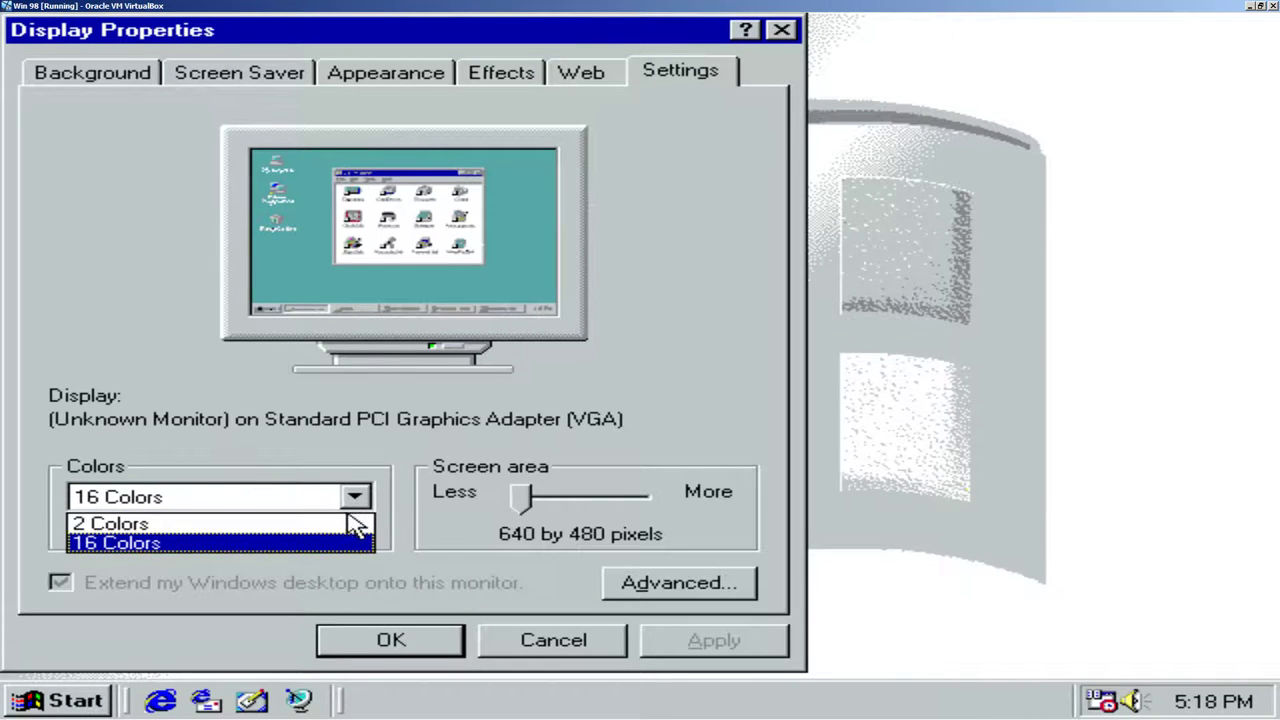
{"action": "left_click", "coordinate": [352, 524]}
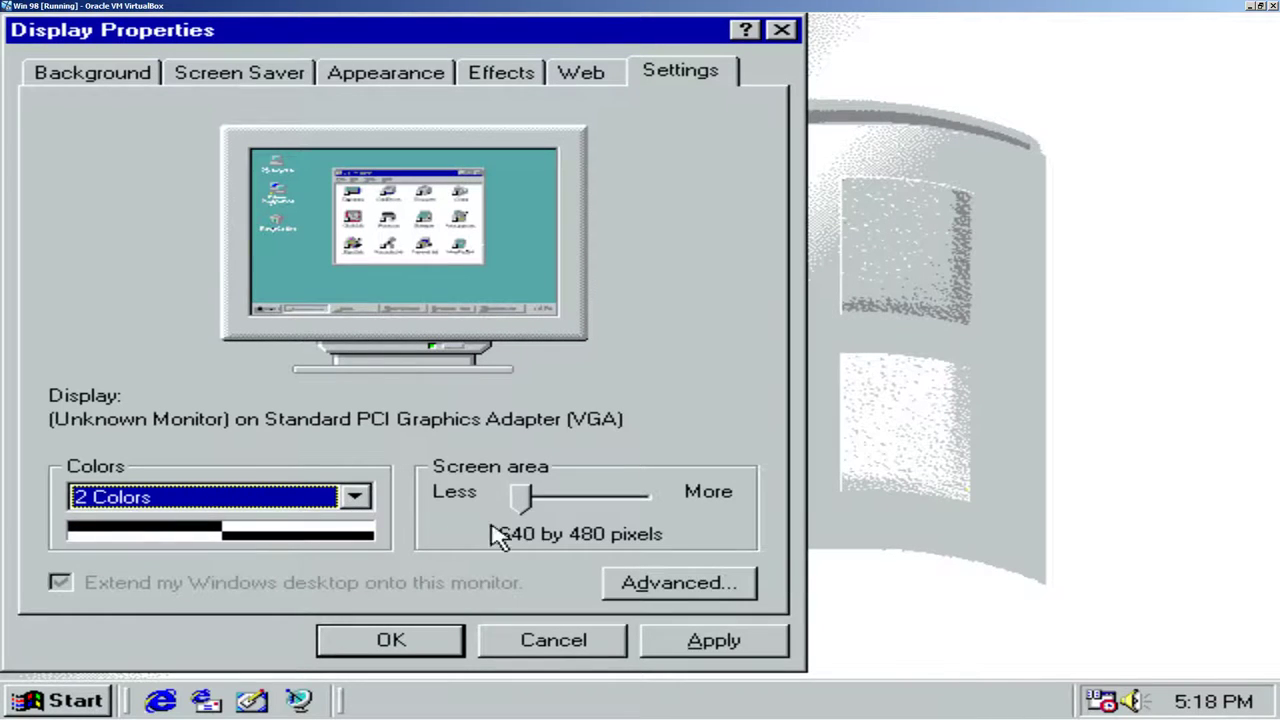
{"action": "left_click", "coordinate": [690, 643]}
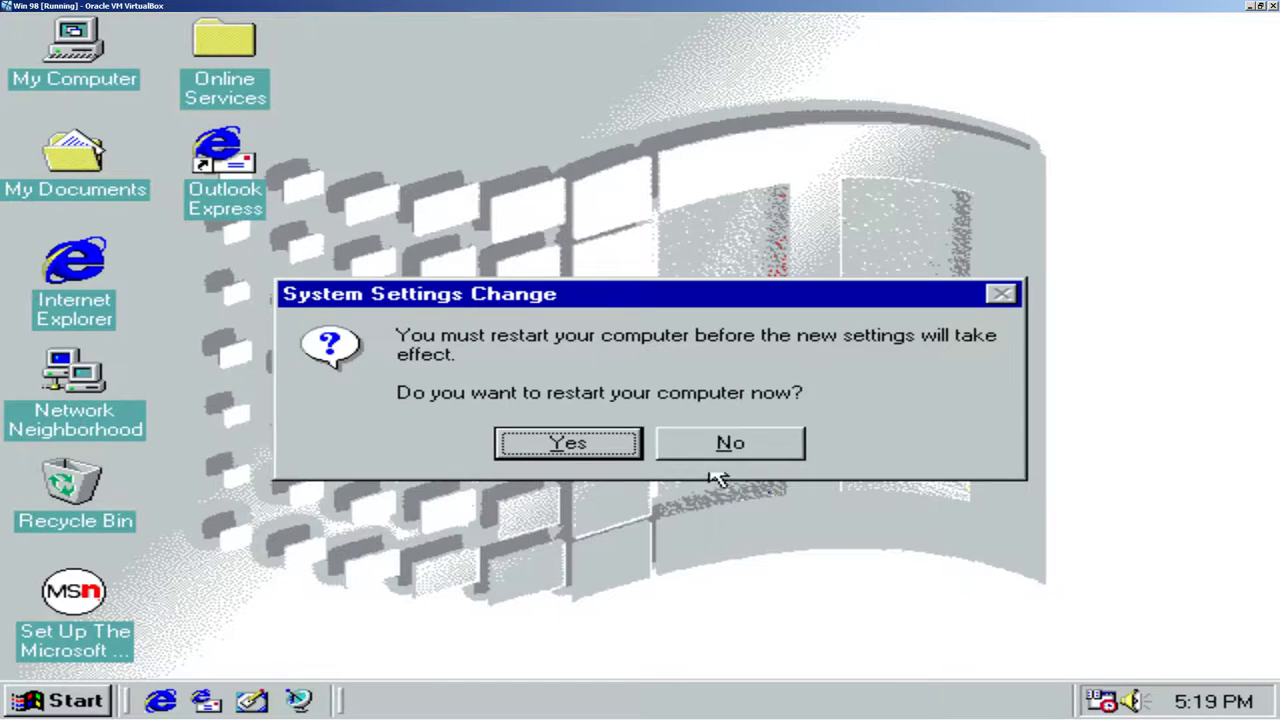
{"action": "left_click", "coordinate": [718, 446]}
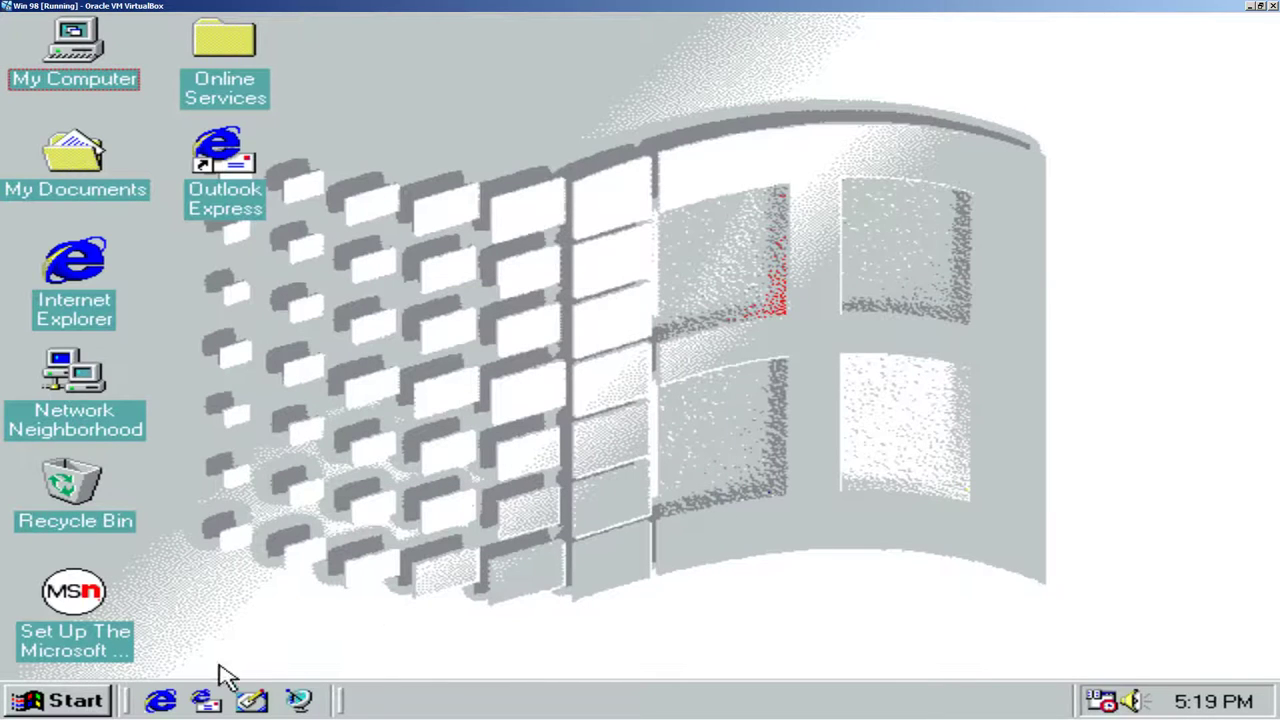
Step: Open the Active Desktop customization settings and apply the web page view with the Internet Explorer Channel Bar enabled
{"action": "left_click", "coordinate": [60, 703]}
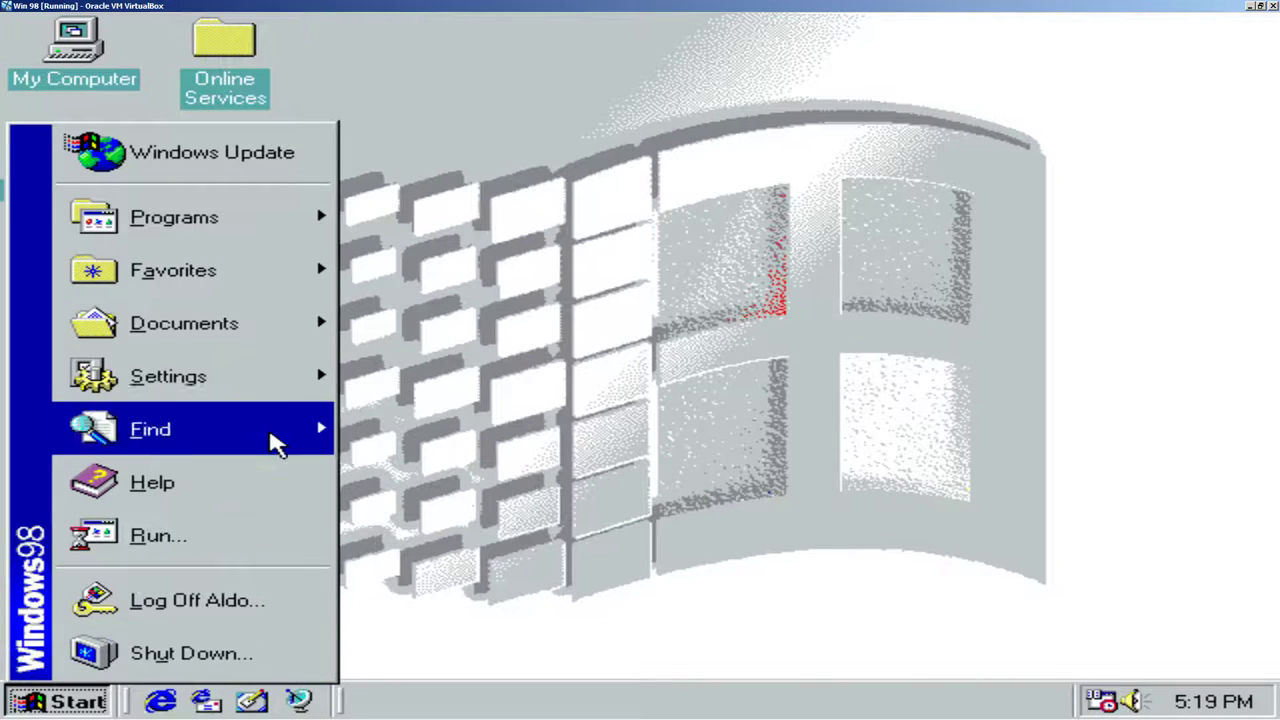
{"action": "mouse_move", "coordinate": [281, 396]}
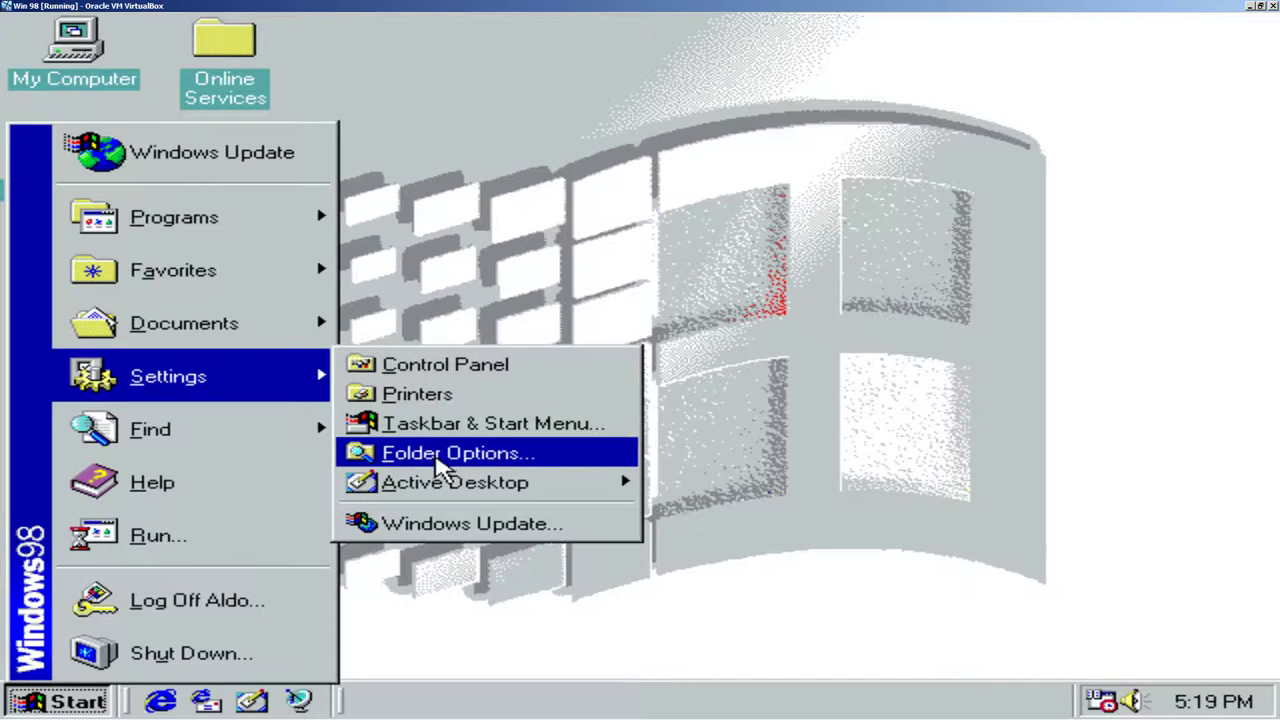
{"action": "mouse_move", "coordinate": [518, 500]}
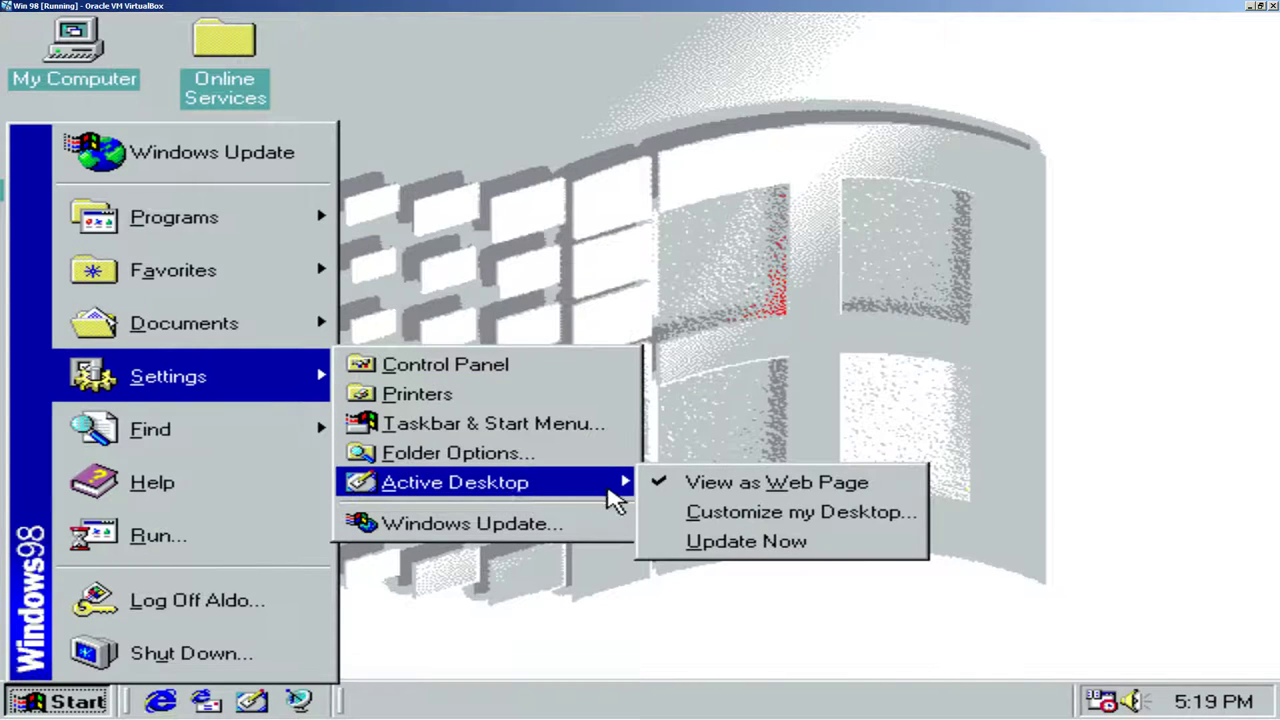
{"action": "left_click", "coordinate": [694, 514]}
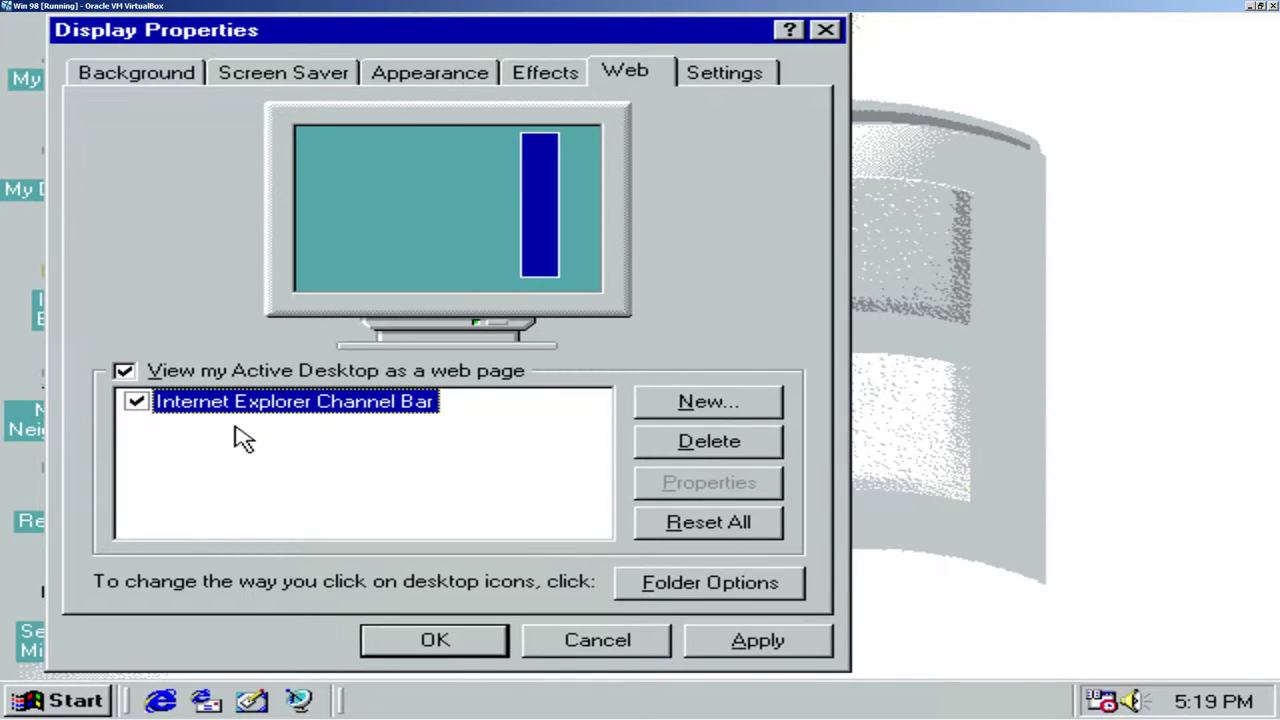
{"action": "left_click", "coordinate": [745, 642]}
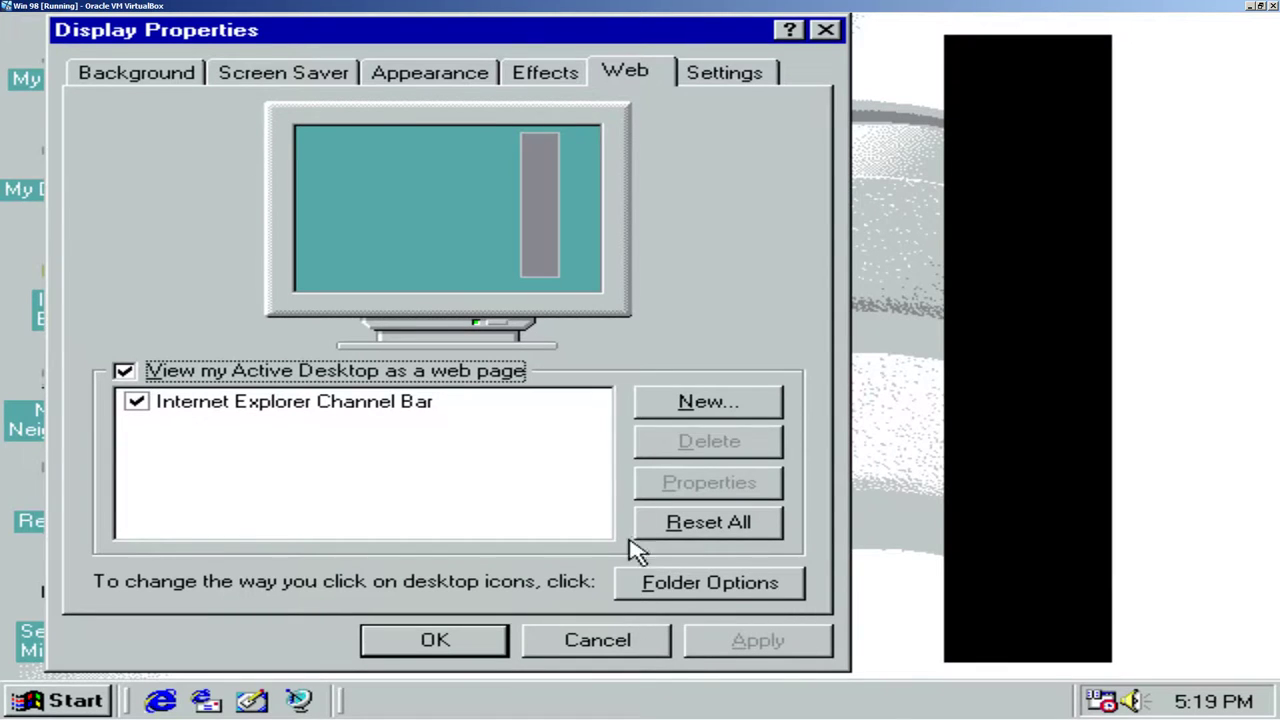
Step: View the Appearance and Screen Saver settings in the display properties, and close the dialog
{"action": "left_click", "coordinate": [418, 70]}
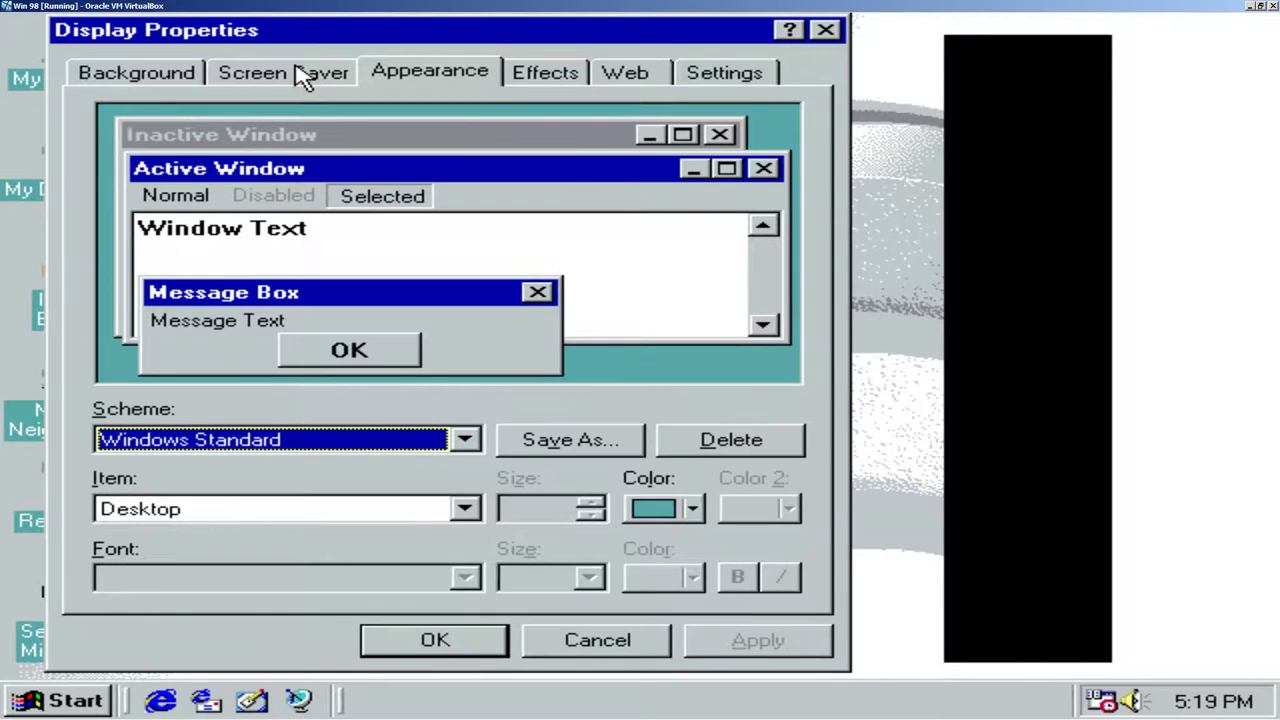
{"action": "left_click", "coordinate": [305, 78]}
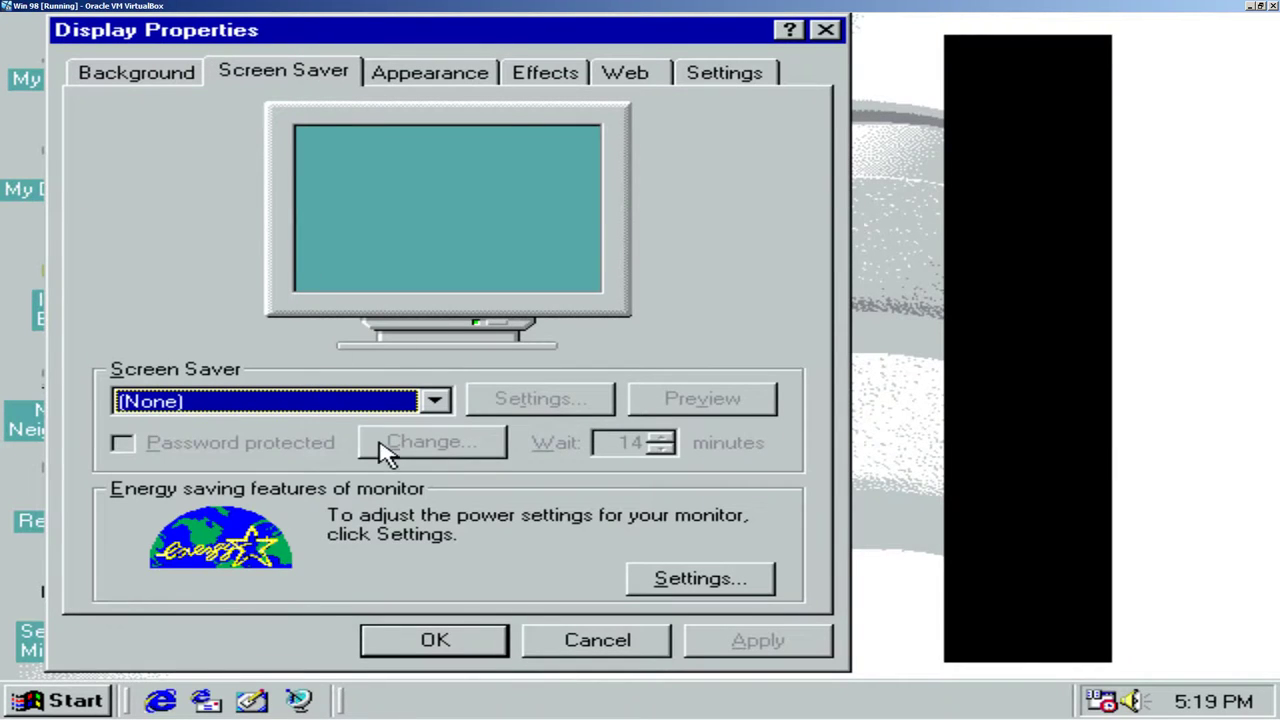
{"action": "left_click", "coordinate": [491, 640]}
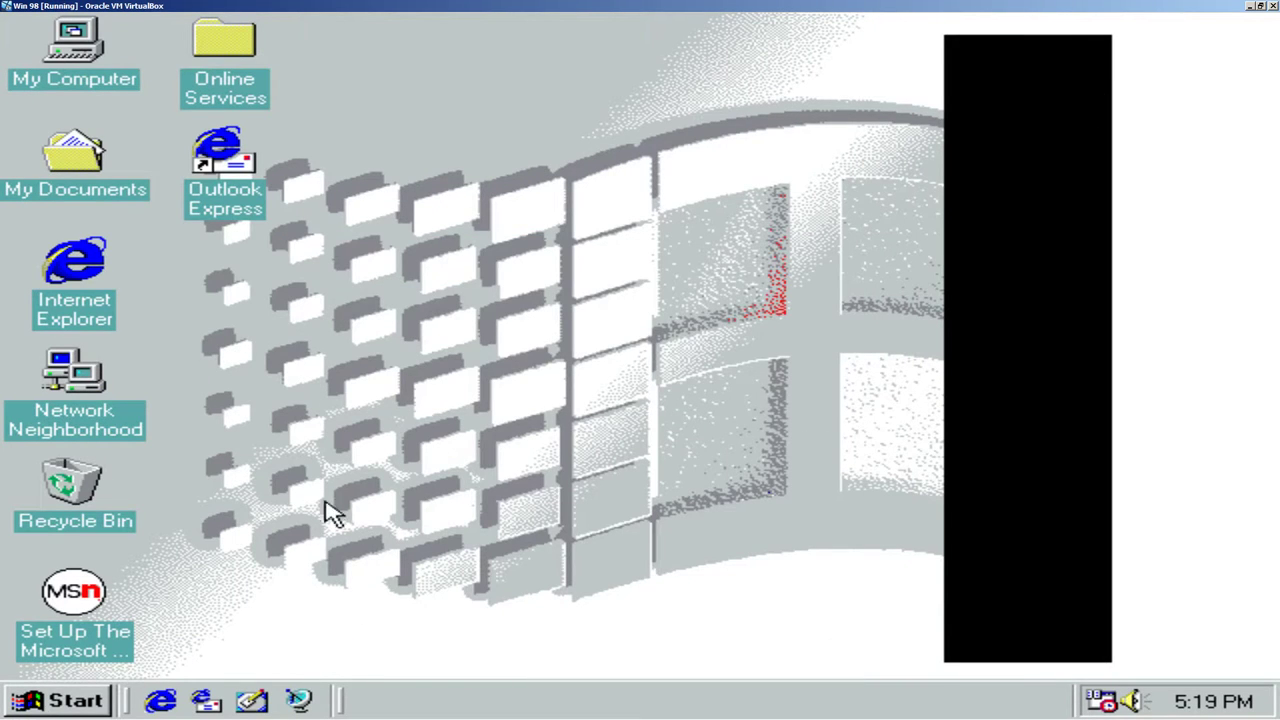
Step: Shut down Windows 98 in the virtual machine
{"action": "left_click", "coordinate": [33, 703]}
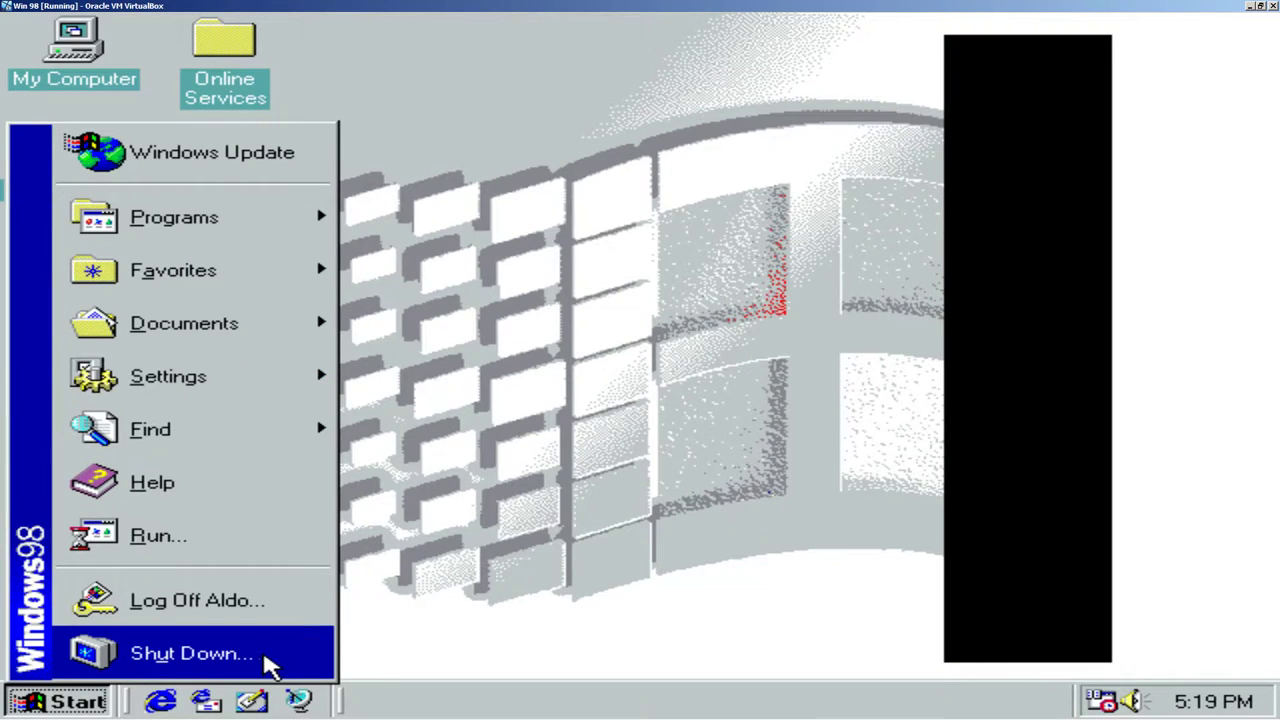
{"action": "left_click", "coordinate": [268, 664]}
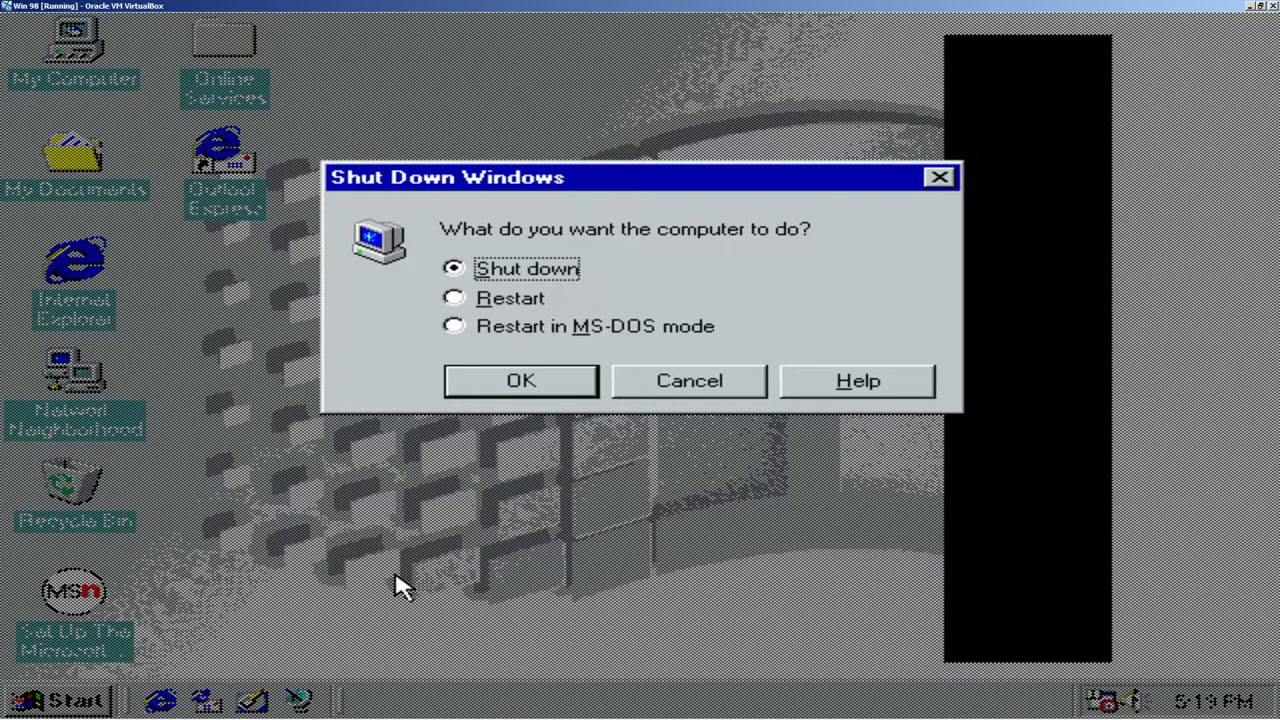
{"action": "left_click", "coordinate": [542, 380]}
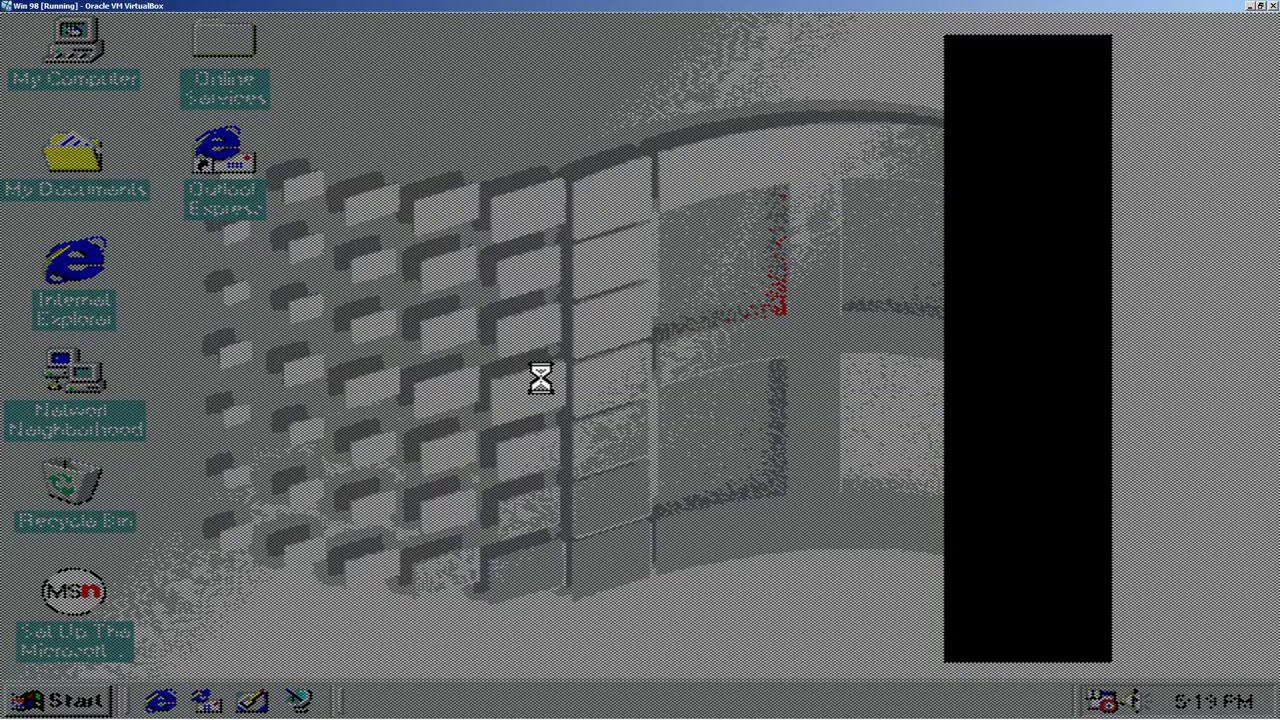